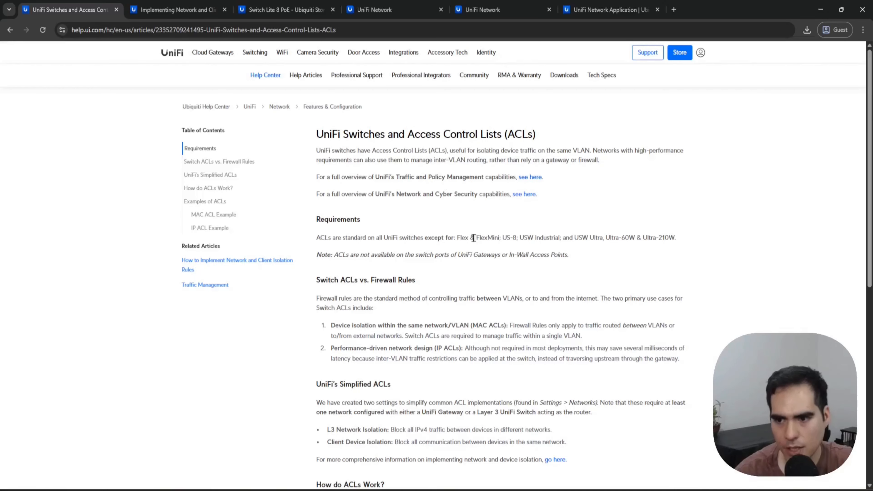
Step: Examine the ACL article's list of unsupported switches and the Lite 8 PoE technical specifications for MAC-based and IP-based ACL support
{"action": "left_click_drag", "start_coordinate": [460, 237], "coordinate": [683, 243]}
{"action": "left_click", "coordinate": [688, 251]}
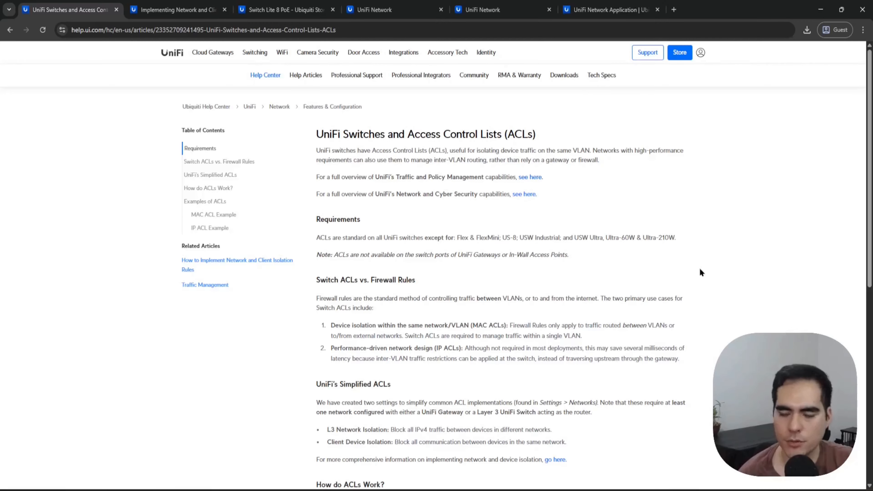
{"action": "left_click", "coordinate": [285, 9]}
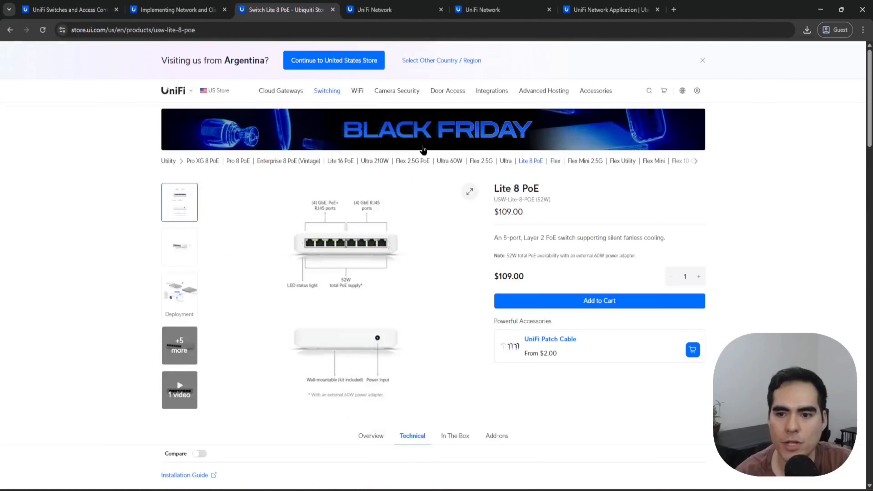
{"action": "scroll", "coordinate": [585, 193], "scroll_direction": "down", "scroll_amount": 4}
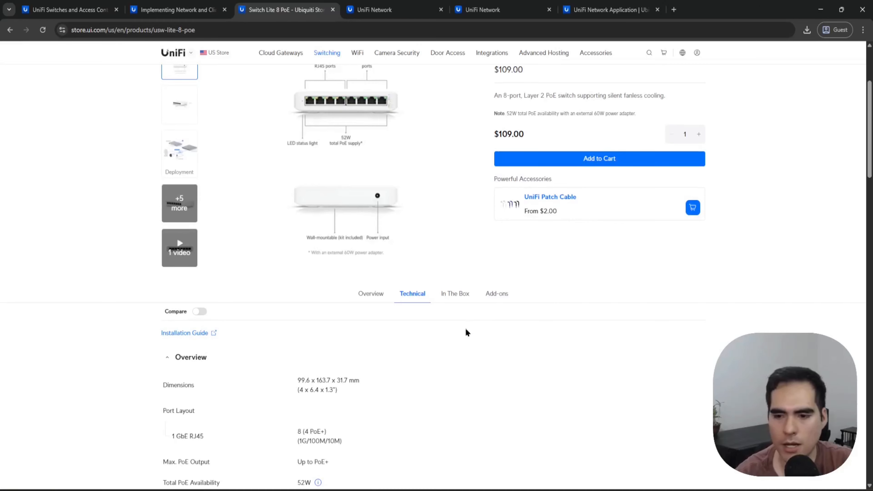
{"action": "scroll", "coordinate": [414, 308], "scroll_direction": "down", "scroll_amount": 10}
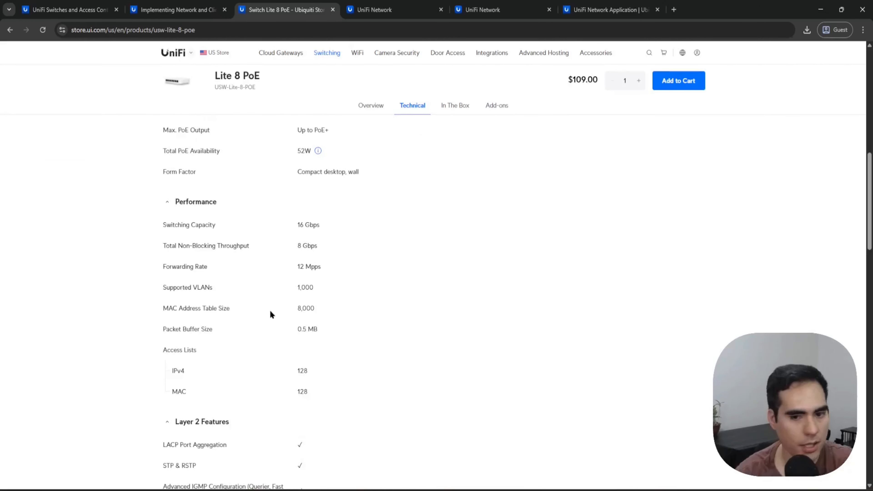
{"action": "scroll", "coordinate": [232, 314], "scroll_direction": "down", "scroll_amount": 7}
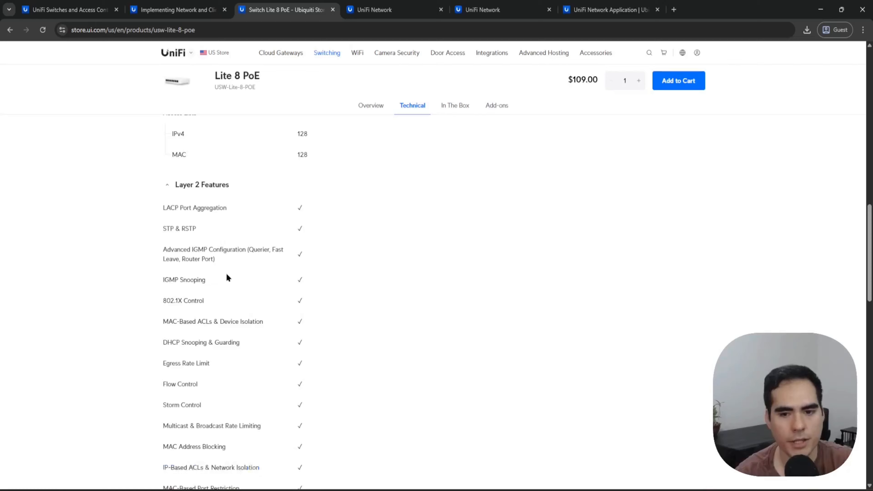
{"action": "left_click_drag", "start_coordinate": [164, 322], "coordinate": [282, 322]}
{"action": "scroll", "coordinate": [288, 344], "scroll_direction": "down", "scroll_amount": 3}
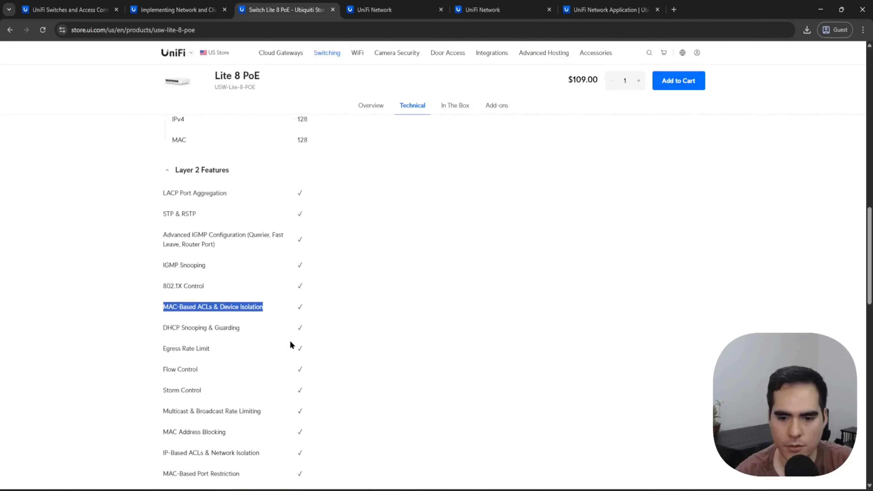
{"action": "left_click_drag", "start_coordinate": [163, 371], "coordinate": [209, 378]}
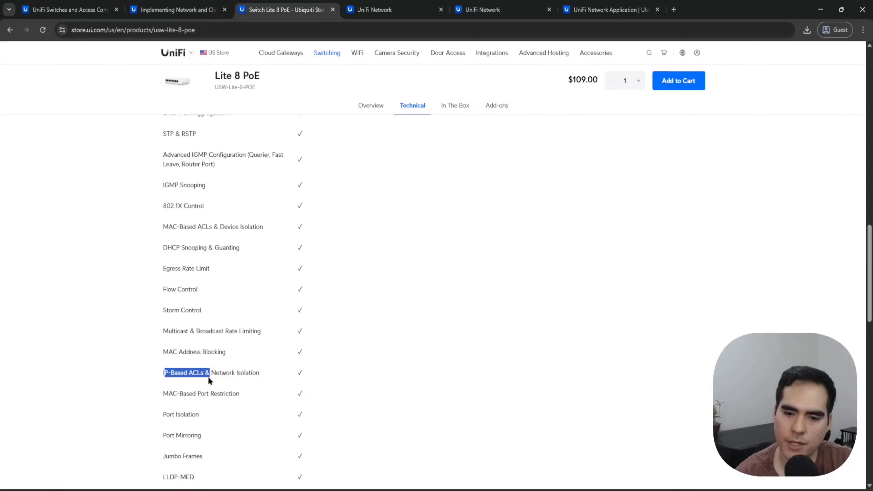
{"action": "left_click", "coordinate": [225, 373]}
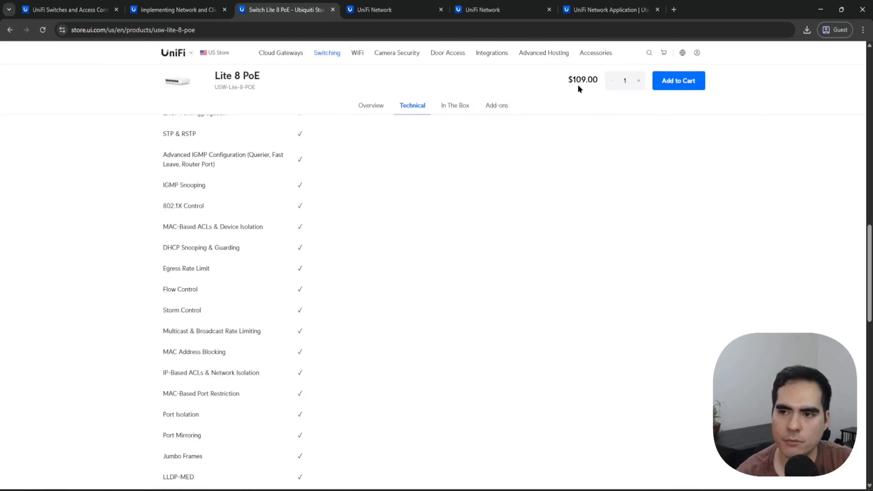
Step: Check the UniFi Network Application 8.2.93 release notes and the Network version installed on the UCG Ultra under Control Plane updates
{"action": "left_click", "coordinate": [608, 9]}
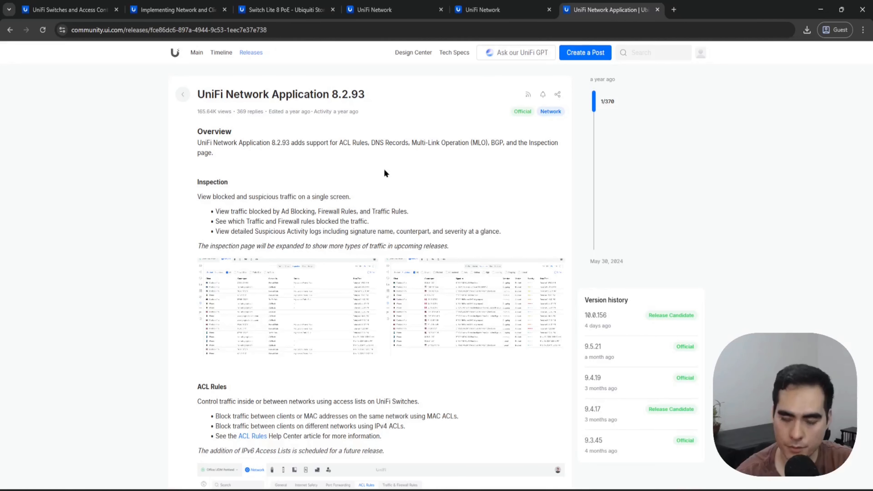
{"action": "left_click_drag", "start_coordinate": [334, 90], "coordinate": [365, 95]}
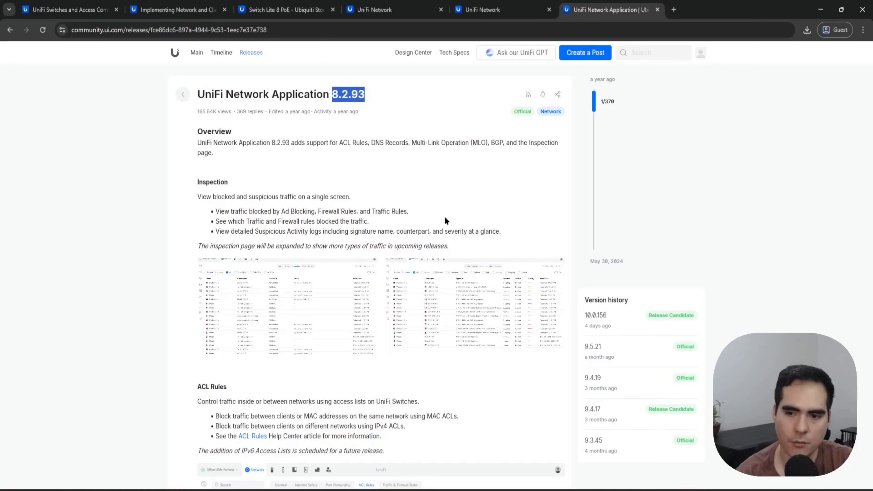
{"action": "left_click", "coordinate": [474, 181]}
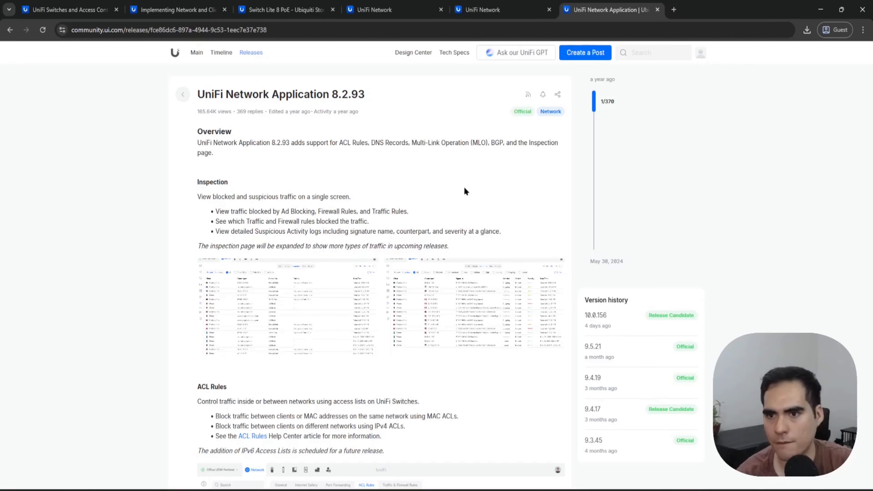
{"action": "key", "text": "ctrl+4"}
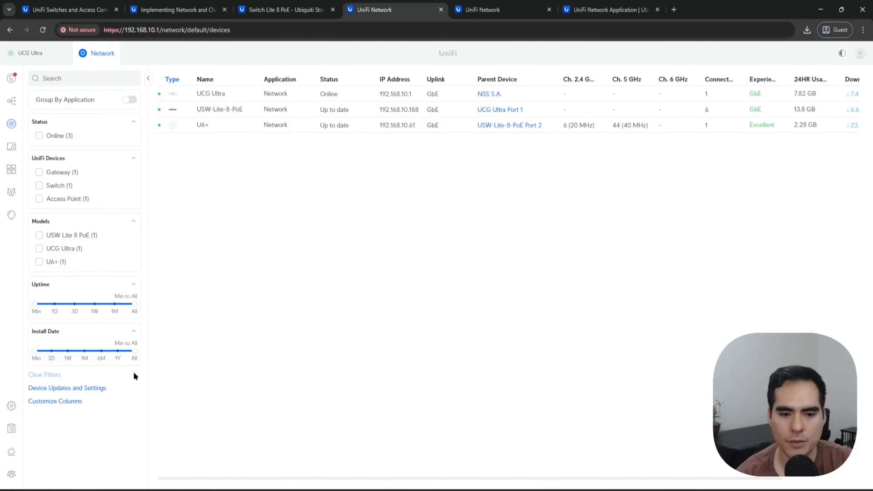
{"action": "left_click", "coordinate": [12, 406]}
{"action": "left_click", "coordinate": [61, 305]}
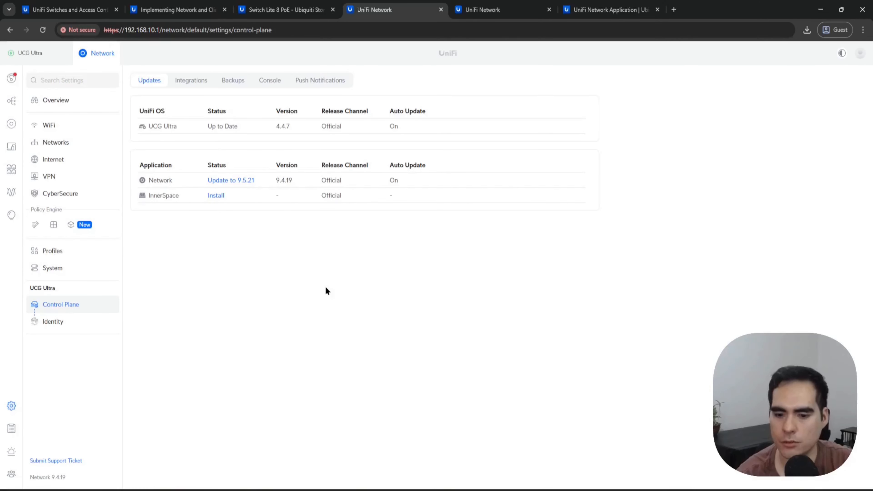
Step: View the lab topology diagram Unifi.jpg and return to the browser
{"action": "left_click", "coordinate": [242, 490]}
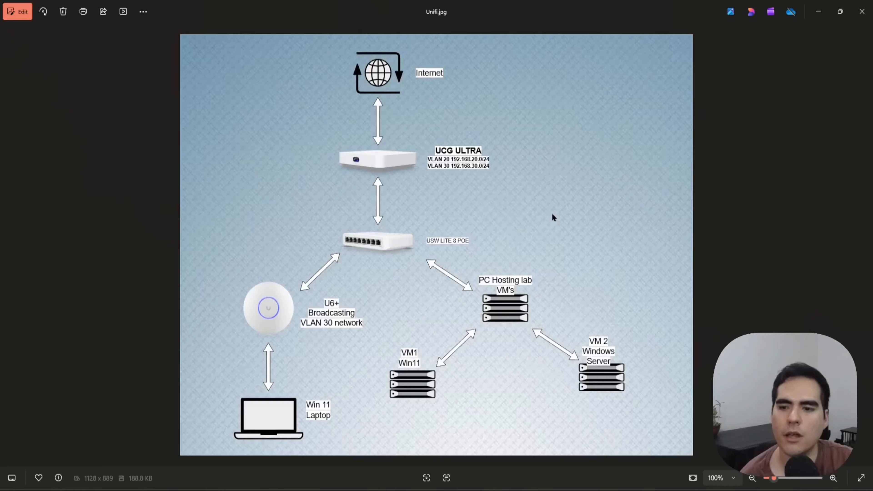
{"action": "left_click", "coordinate": [819, 12]}
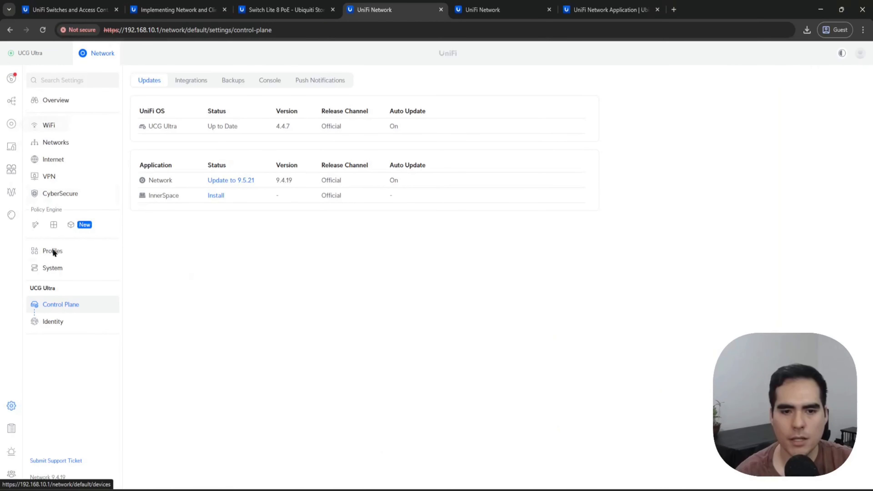
Step: In the Networks settings, enable L3 Network Isolation (ACL) and create an entry isolating source network VLAN 20 from VLAN 30
{"action": "left_click", "coordinate": [14, 405]}
{"action": "left_click", "coordinate": [56, 142]}
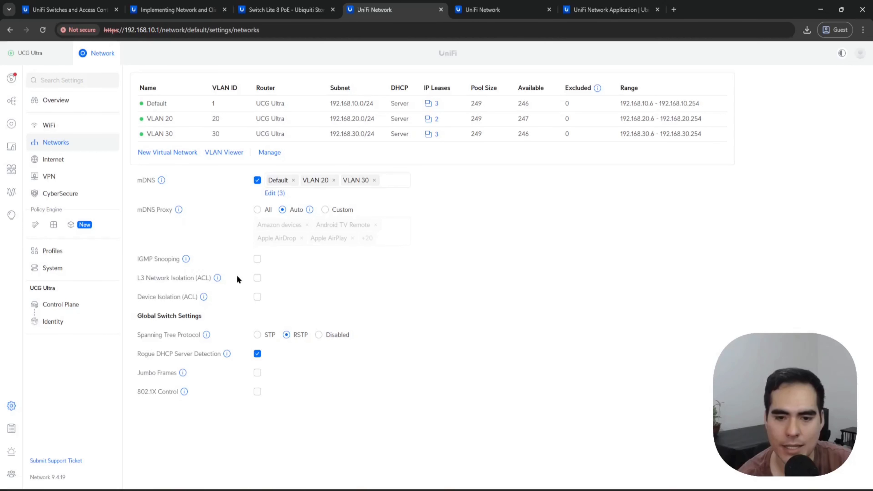
{"action": "mouse_move", "coordinate": [219, 277]}
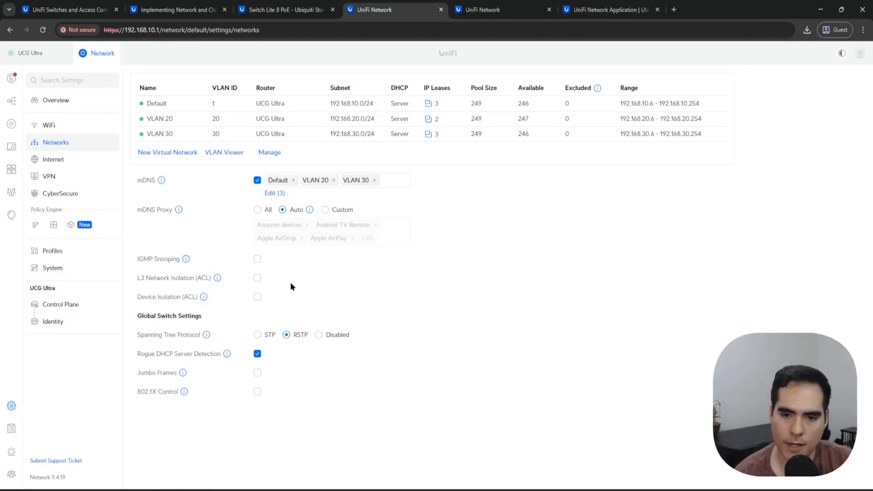
{"action": "left_click", "coordinate": [258, 278]}
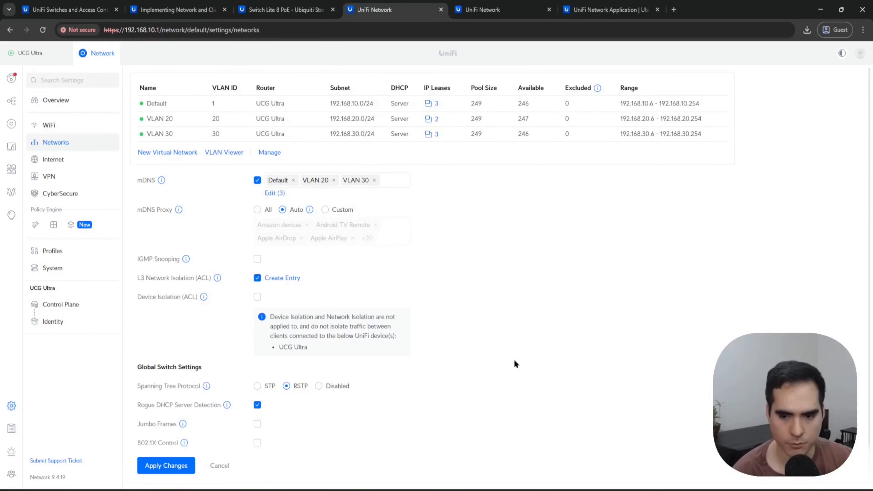
{"action": "left_click", "coordinate": [285, 279]}
{"action": "left_click", "coordinate": [326, 275]}
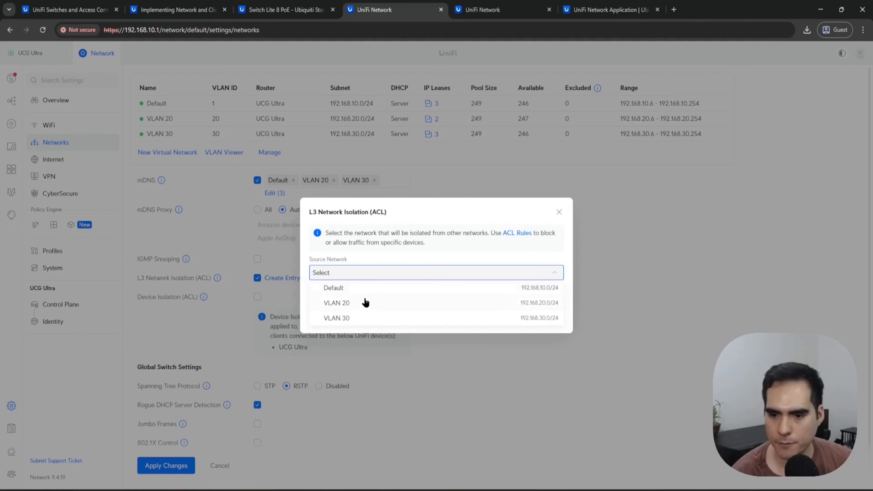
{"action": "left_click", "coordinate": [366, 302]}
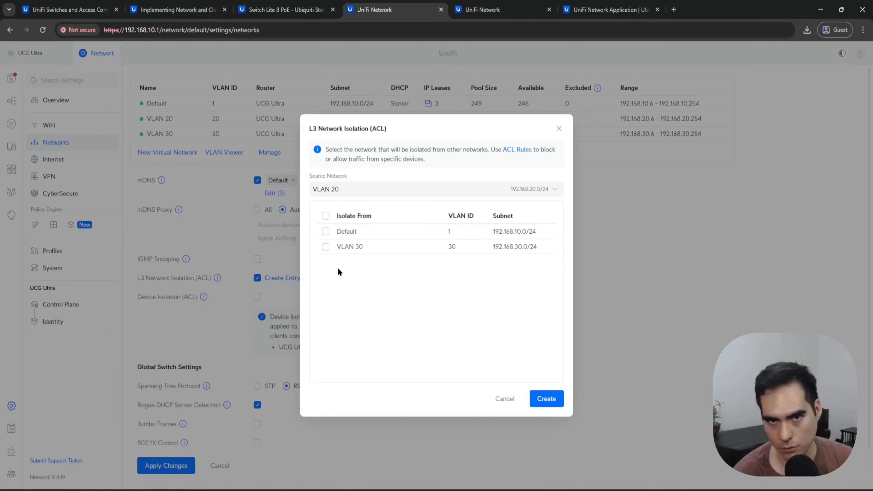
{"action": "left_click", "coordinate": [325, 247]}
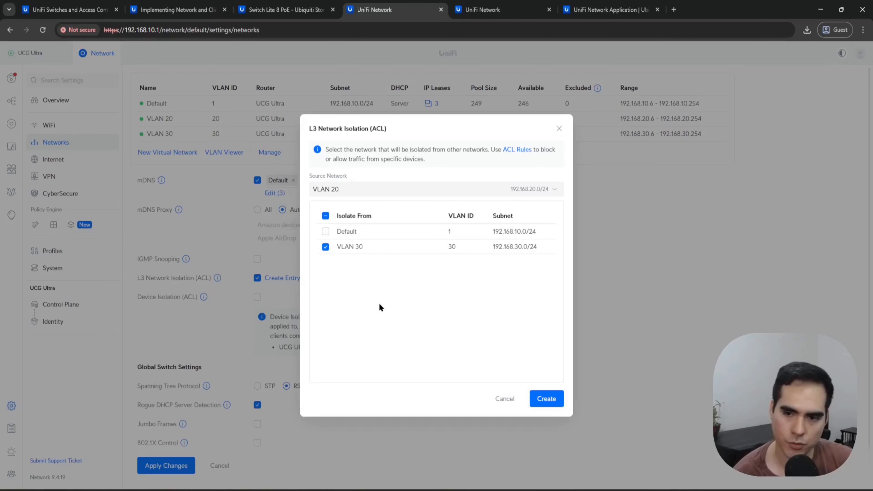
{"action": "left_click", "coordinate": [552, 400]}
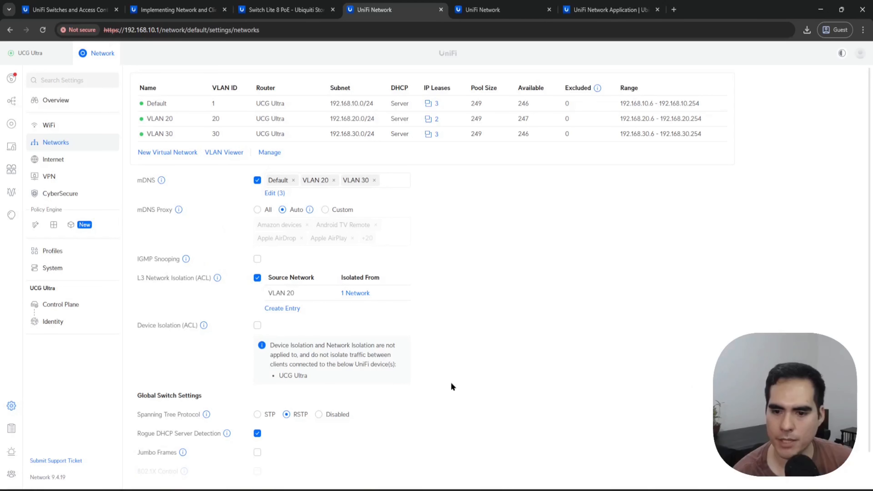
{"action": "scroll", "coordinate": [451, 381], "scroll_direction": "down", "scroll_amount": 1}
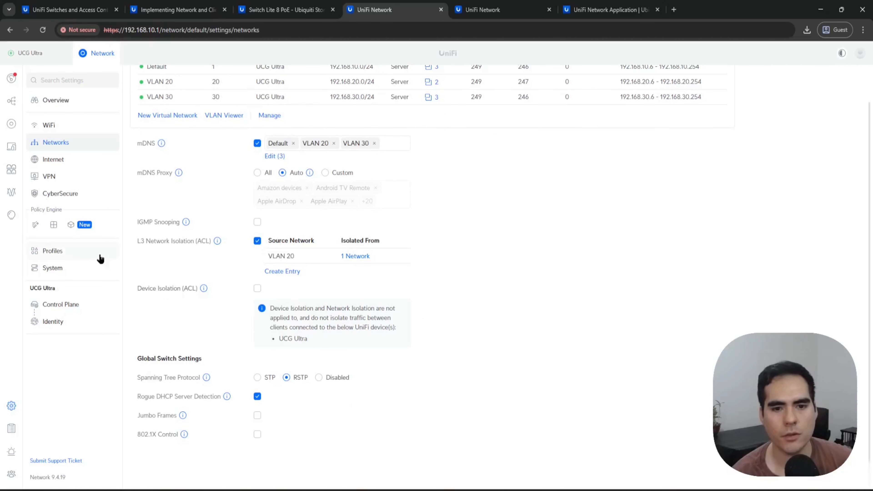
Step: Open the Policy Engine's policy table and hide the default policies
{"action": "left_click", "coordinate": [35, 224]}
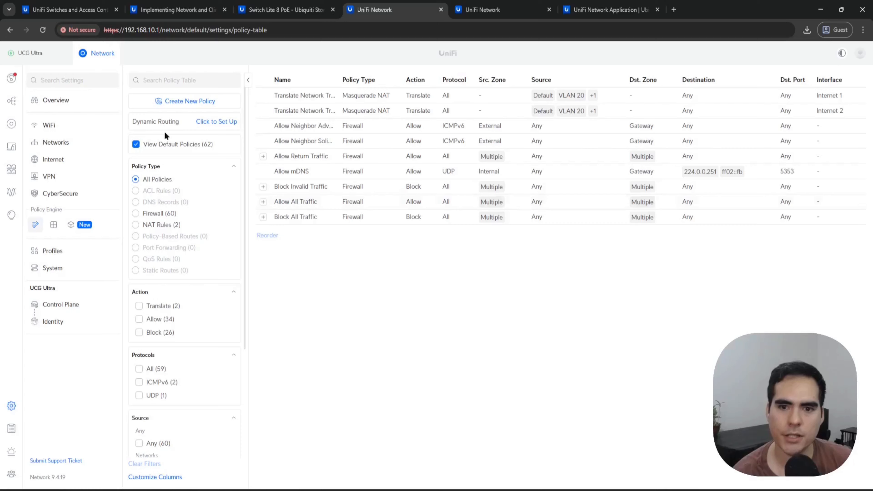
{"action": "left_click", "coordinate": [143, 147]}
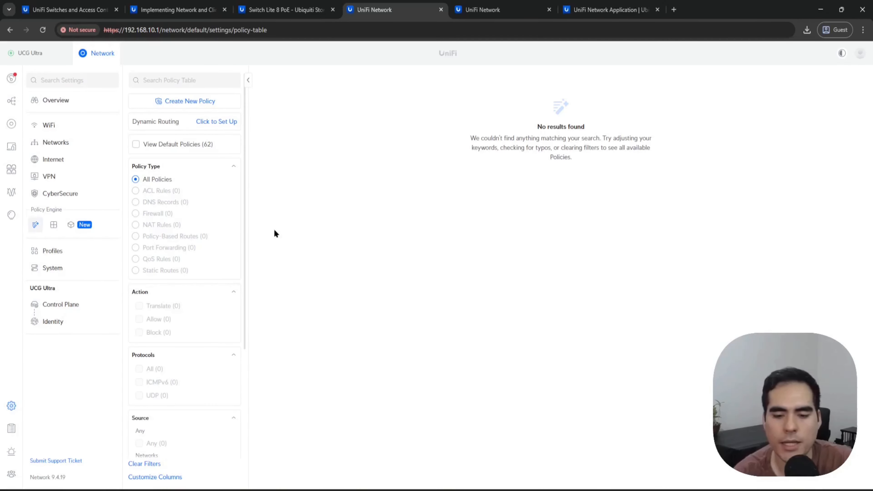
Step: Switch to VMware Workstation, stop the running ping in the Windows 11 x64 VM and close its Command Prompt
{"action": "mouse_move", "coordinate": [116, 490]}
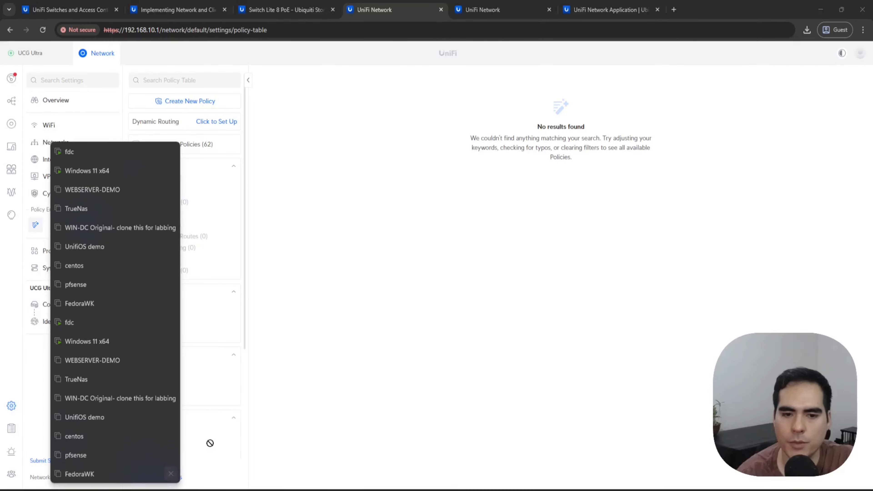
{"action": "left_click", "coordinate": [156, 153]}
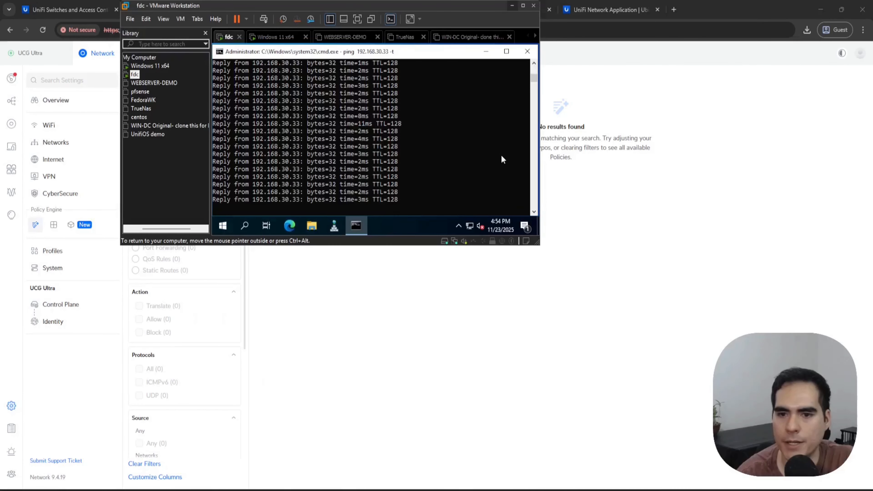
{"action": "double_click", "coordinate": [470, 11]}
{"action": "left_click", "coordinate": [29, 65]}
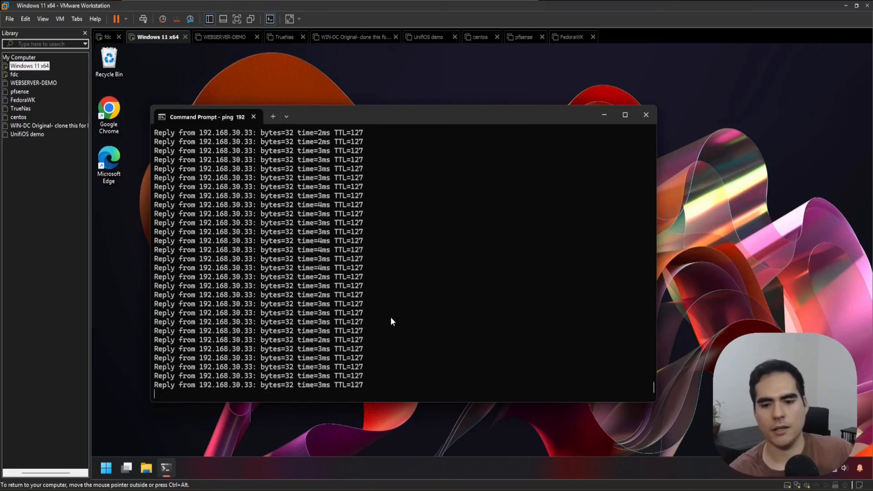
{"action": "key", "text": "ctrl+c"}
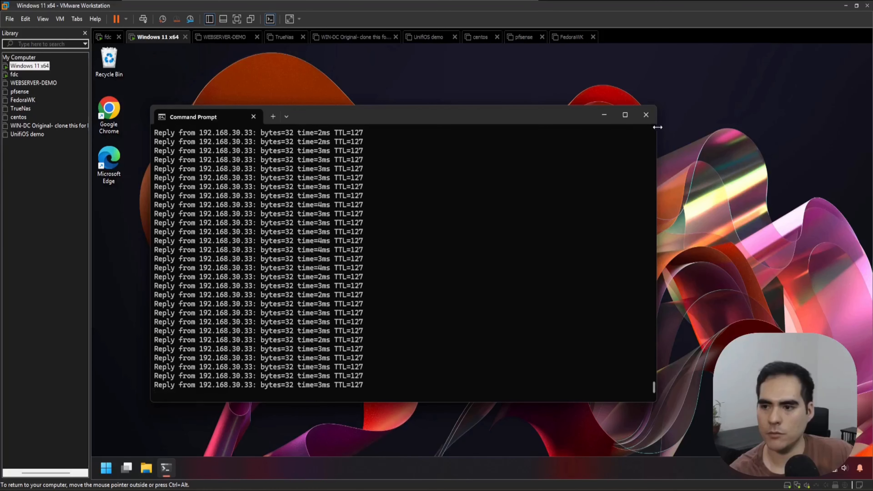
{"action": "left_click", "coordinate": [646, 114]}
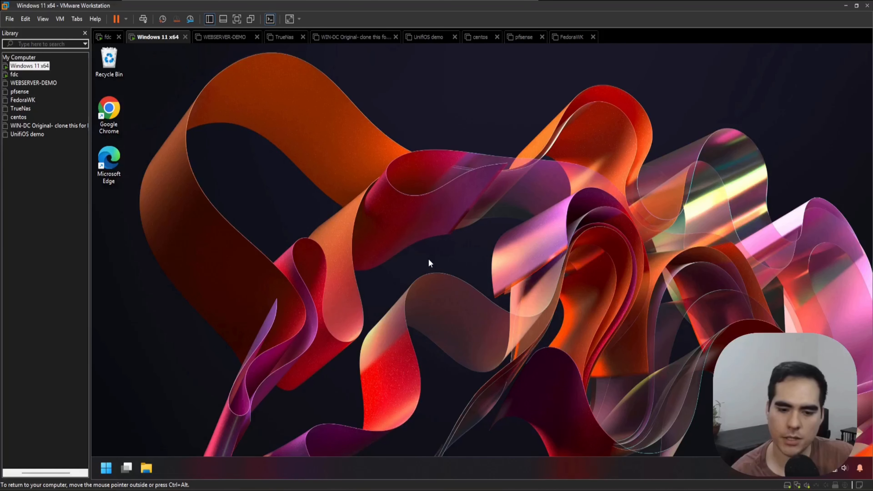
Step: Open a new Command Prompt in the Windows 11 x64 VM and run ipconfig /all
{"action": "left_click", "coordinate": [106, 467]}
{"action": "type", "text": "cmd"}
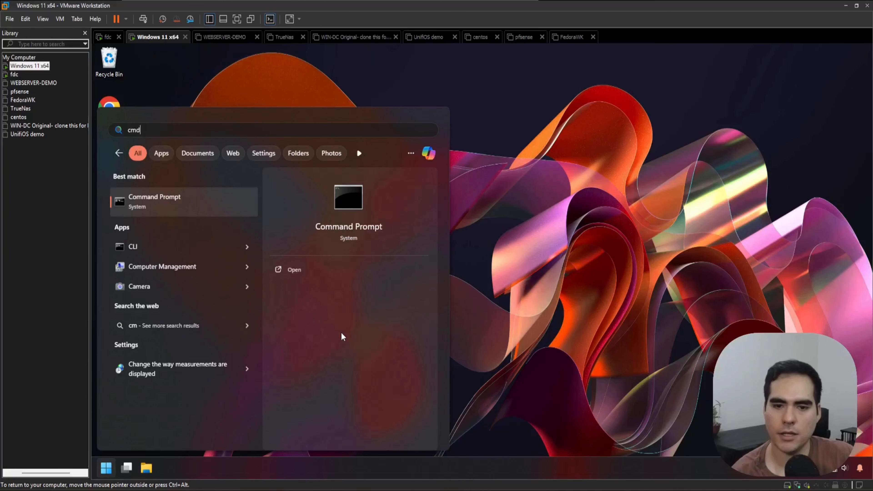
{"action": "key", "text": "Return"}
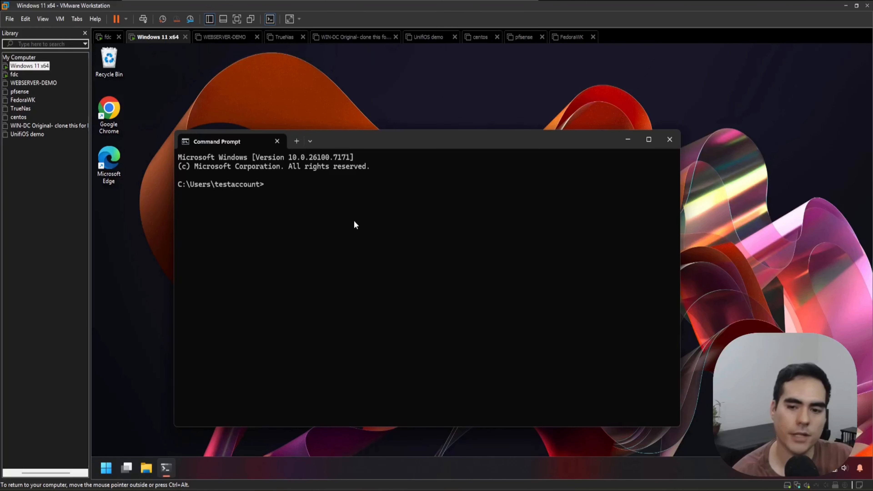
{"action": "type", "text": "ipconfig /all"}
{"action": "key", "text": "Return"}
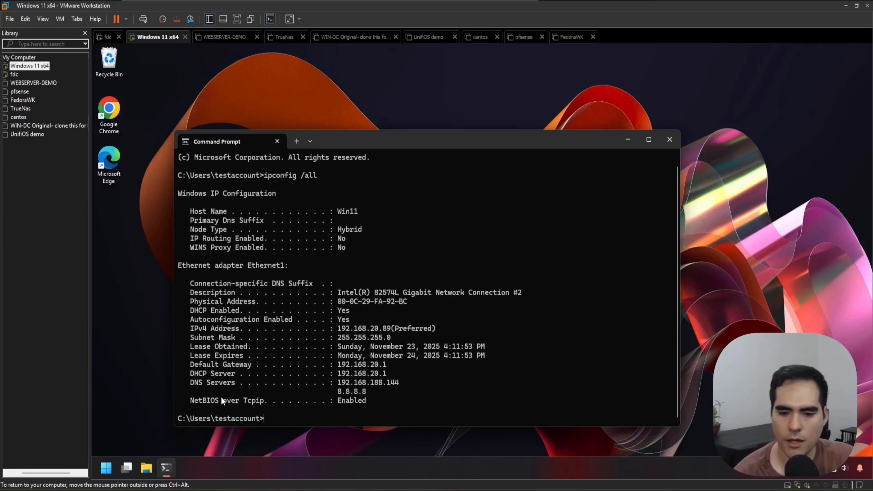
Step: Check the client list in UniFi Network and return to the Windows 11 x64 VM
{"action": "key", "text": "alt+Tab"}
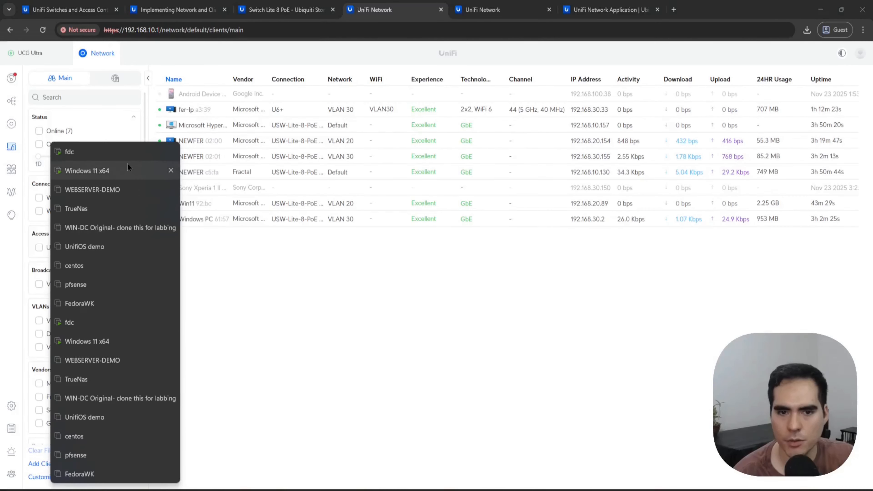
{"action": "left_click", "coordinate": [128, 169]}
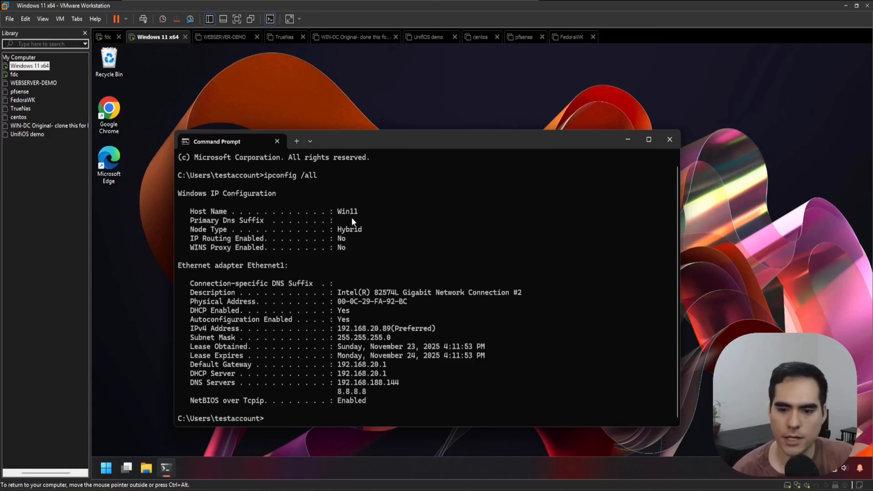
Step: Start a continuous ping to 192.168.30.33 from the Command Prompt in the Windows 11 x64 VM
{"action": "type", "text": "ping"}
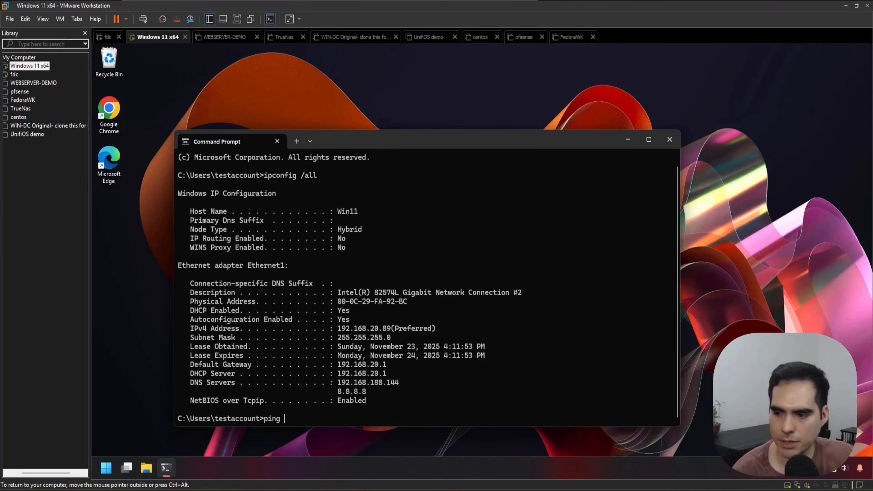
{"action": "type", "text": " 192.168.30.33 -t"}
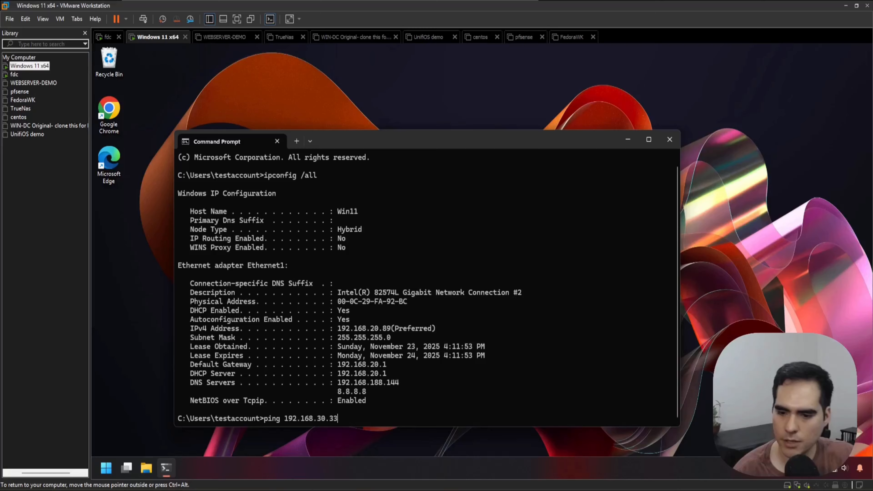
{"action": "key", "text": "Return"}
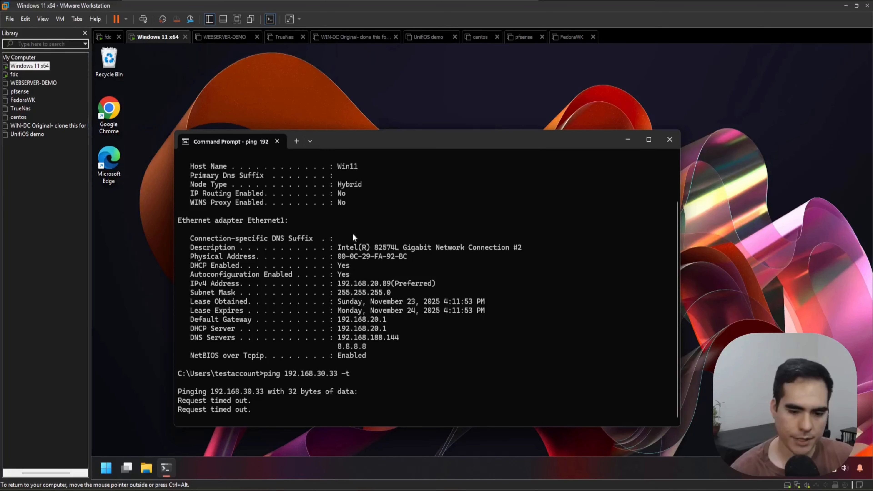
Step: Switch to the switch's PuTTY session, run show acl and examine the deny and permit entries in the IP access list
{"action": "left_click", "coordinate": [146, 490]}
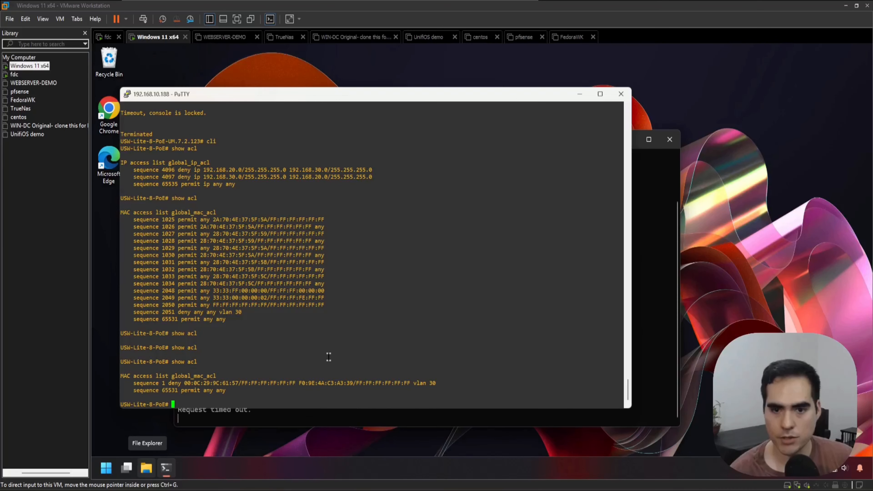
{"action": "key", "text": "Return"}
{"action": "key", "text": "Return"}
{"action": "key", "text": "Return"}
{"action": "key", "text": "Return"}
{"action": "key", "text": "Return"}
{"action": "key", "text": "Return"}
{"action": "key", "text": "Return"}
{"action": "key", "text": "Return"}
{"action": "key", "text": "Return"}
{"action": "key", "text": "Return"}
{"action": "key", "text": "Return"}
{"action": "key", "text": "Return"}
{"action": "key", "text": "Return"}
{"action": "key", "text": "Return"}
{"action": "key", "text": "Return"}
{"action": "key", "text": "Return"}
{"action": "key", "text": "Return"}
{"action": "key", "text": "Return"}
{"action": "key", "text": "Return"}
{"action": "key", "text": "Return"}
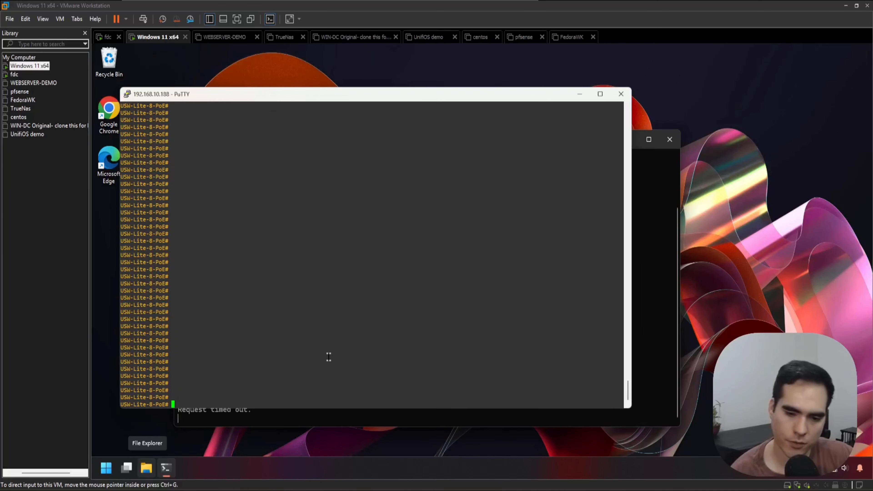
{"action": "type", "text": "show acl"}
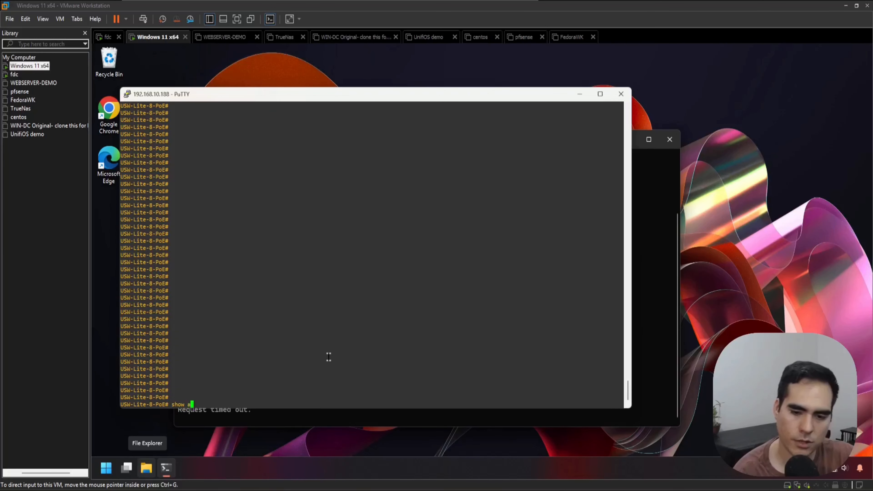
{"action": "key", "text": "Return"}
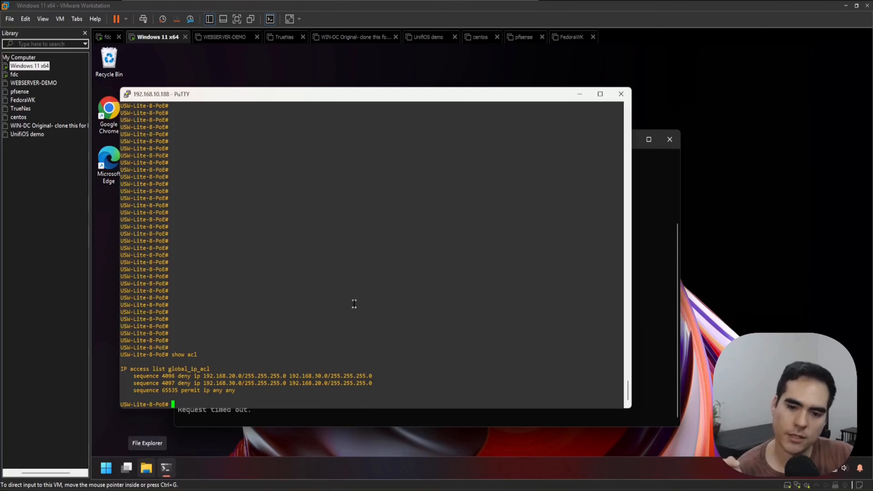
{"action": "left_click_drag", "start_coordinate": [193, 377], "coordinate": [176, 376]}
{"action": "left_click", "coordinate": [262, 296]}
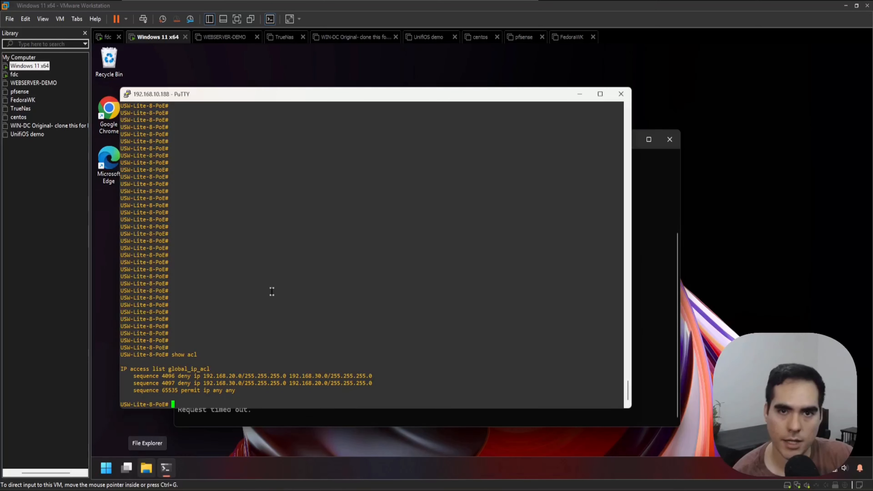
{"action": "left_click_drag", "start_coordinate": [236, 392], "coordinate": [193, 392]}
{"action": "left_click", "coordinate": [232, 354]}
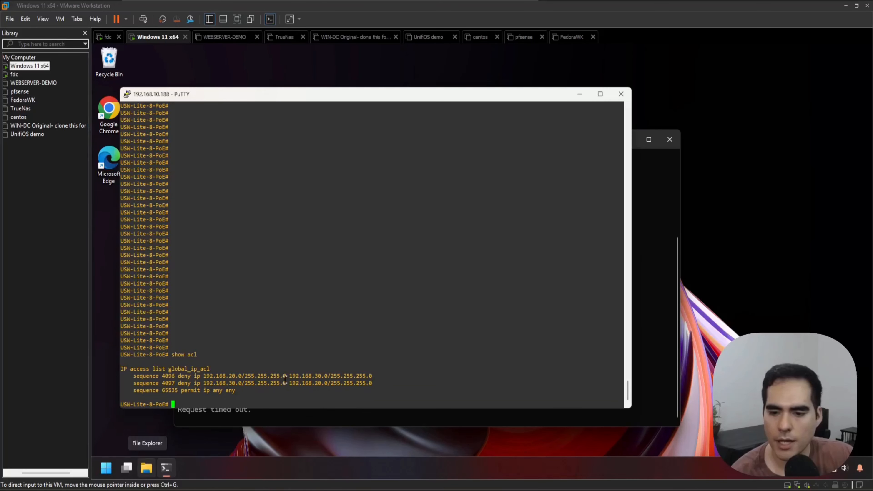
{"action": "left_click_drag", "start_coordinate": [373, 383], "coordinate": [127, 378]}
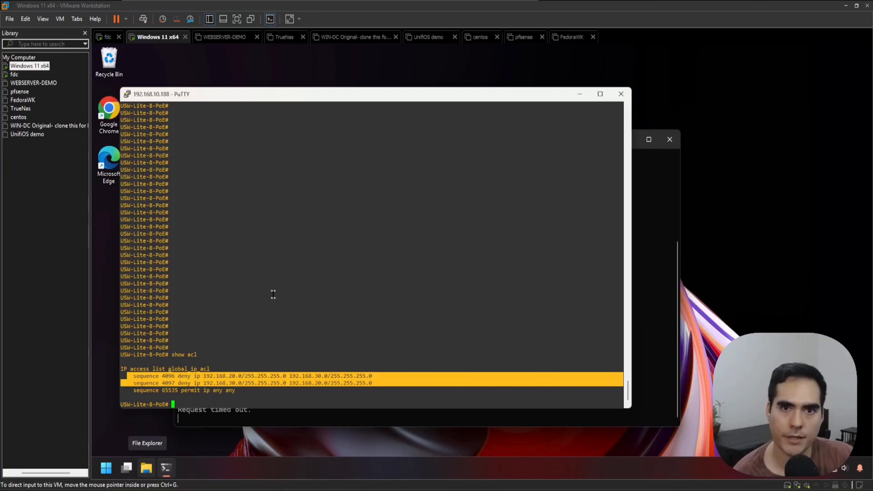
Step: Return to UniFi Network, disable L3 Network Isolation (ACL) in the Networks settings and apply the change
{"action": "left_click", "coordinate": [579, 94]}
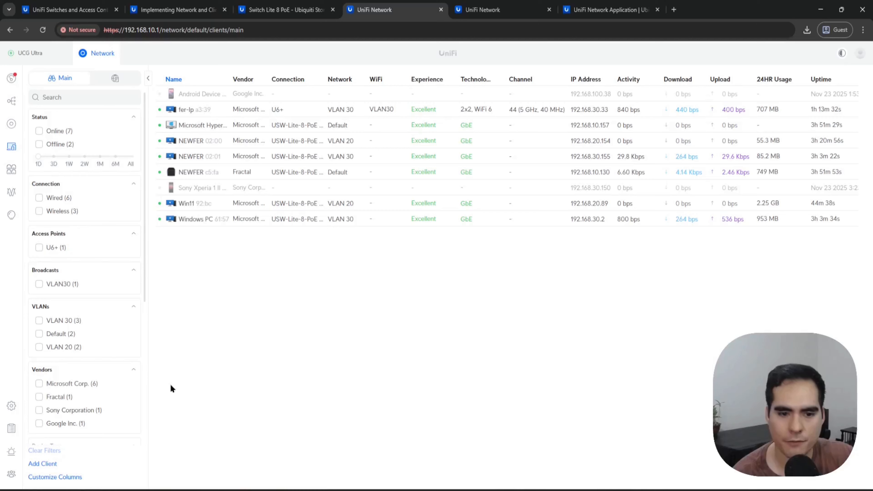
{"action": "left_click", "coordinate": [14, 405]}
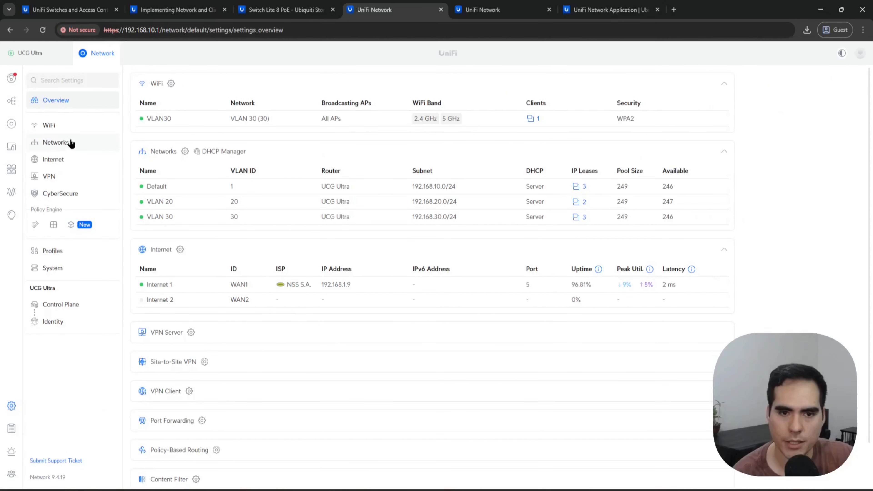
{"action": "left_click", "coordinate": [55, 142]}
{"action": "left_click", "coordinate": [257, 279]}
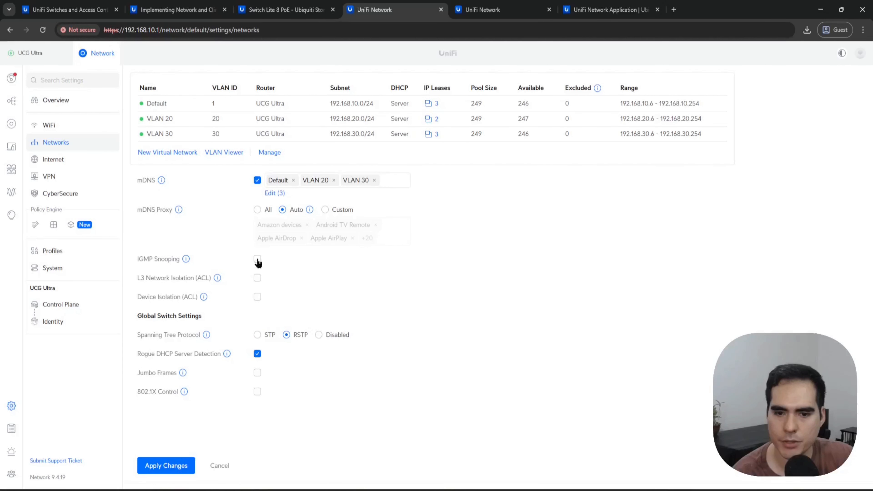
{"action": "left_click", "coordinate": [161, 464]}
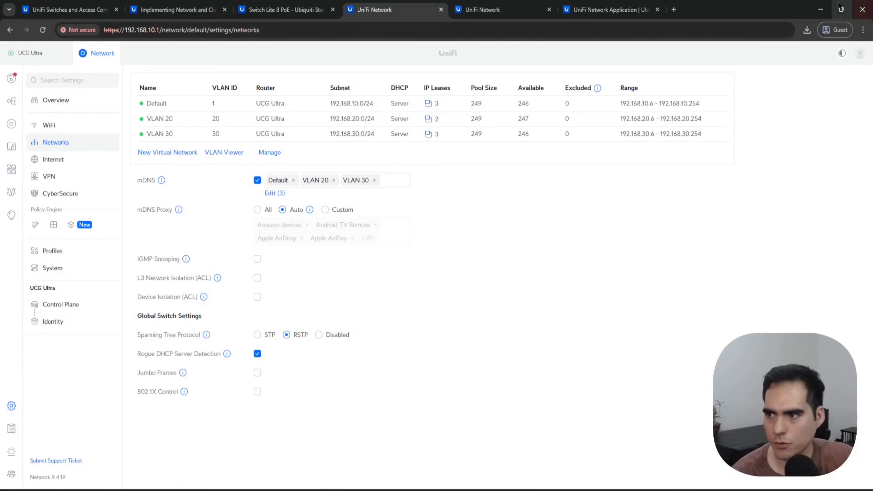
Step: Return to the Windows 11 x64 VM, check the running ping to 192.168.30.33 and stop it
{"action": "left_click", "coordinate": [116, 490]}
{"action": "left_click", "coordinate": [116, 168]}
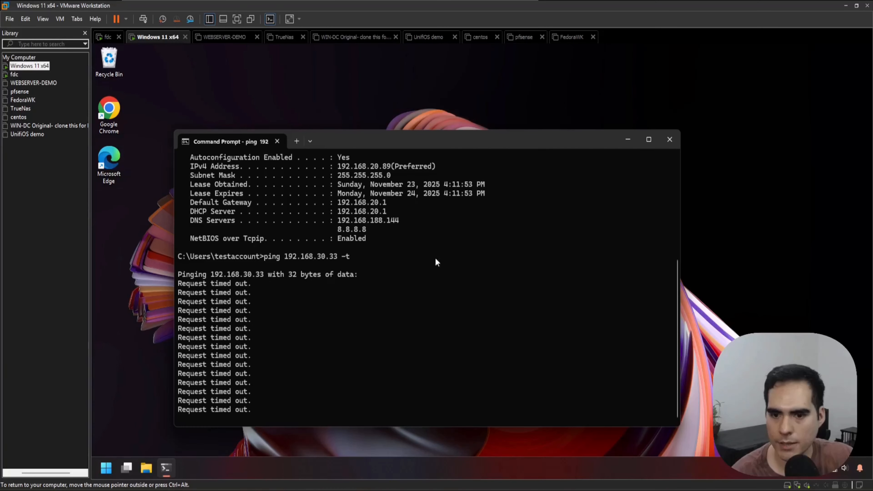
{"action": "left_click_drag", "start_coordinate": [370, 145], "coordinate": [398, 110]}
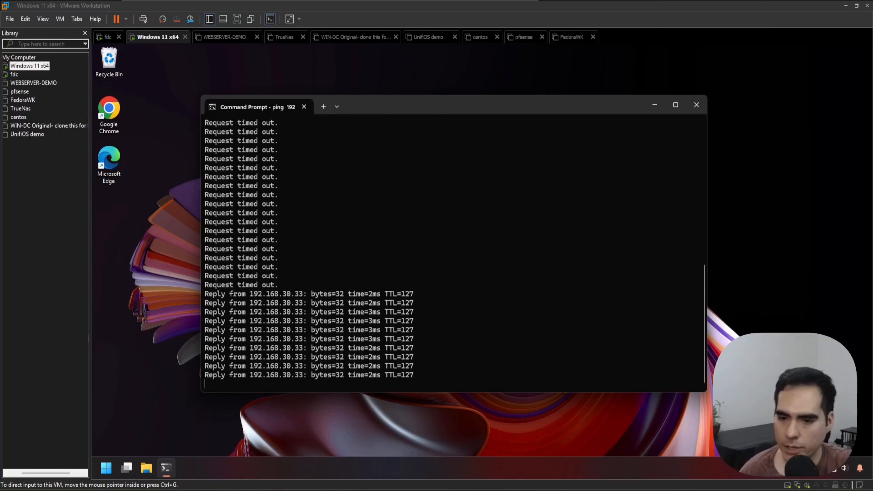
{"action": "left_click", "coordinate": [438, 325]}
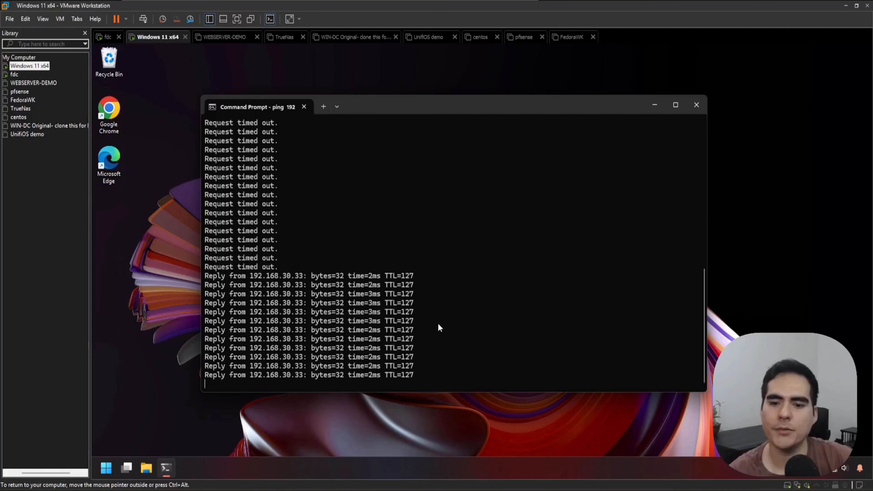
{"action": "key", "text": "ctrl+c"}
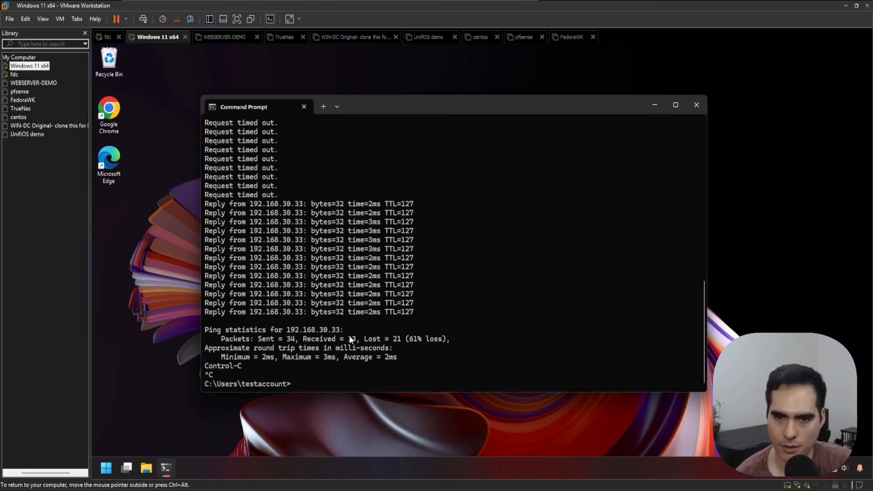
Step: Return to UniFi Network and open the policy table through the ACL Rules link in the L3 Network Isolation help
{"action": "left_click", "coordinate": [846, 5]}
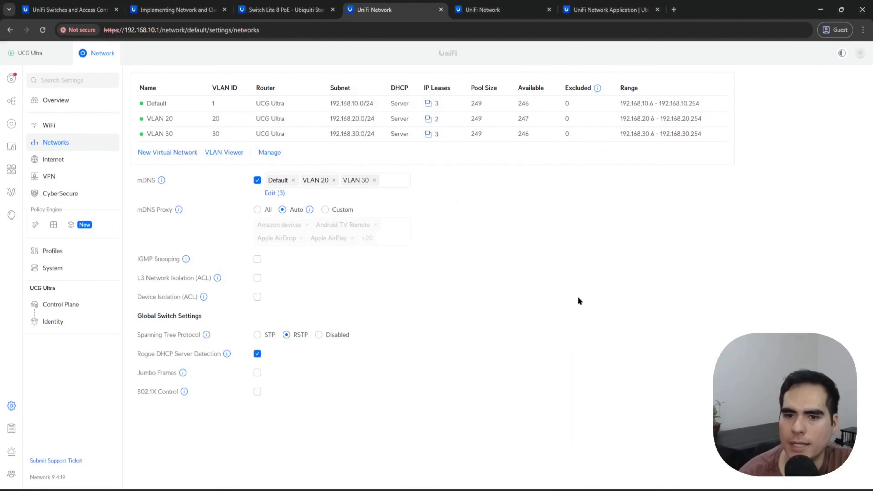
{"action": "mouse_move", "coordinate": [217, 279]}
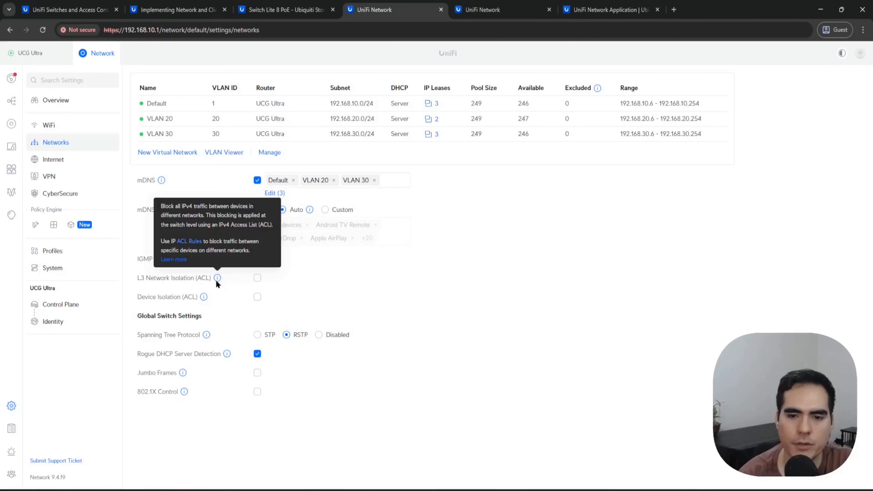
{"action": "left_click", "coordinate": [189, 241]}
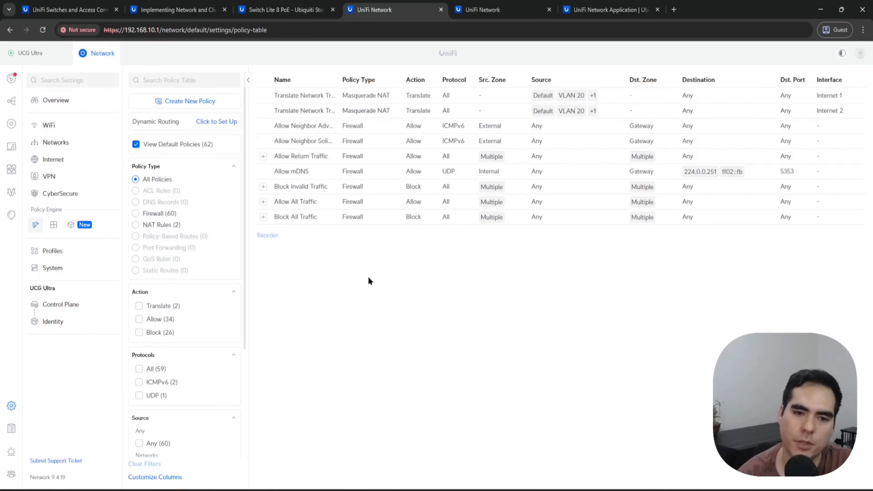
Step: Start a new policy of type ACL and name it BlockVMVLAN20toLPVLAN30
{"action": "left_click", "coordinate": [197, 108]}
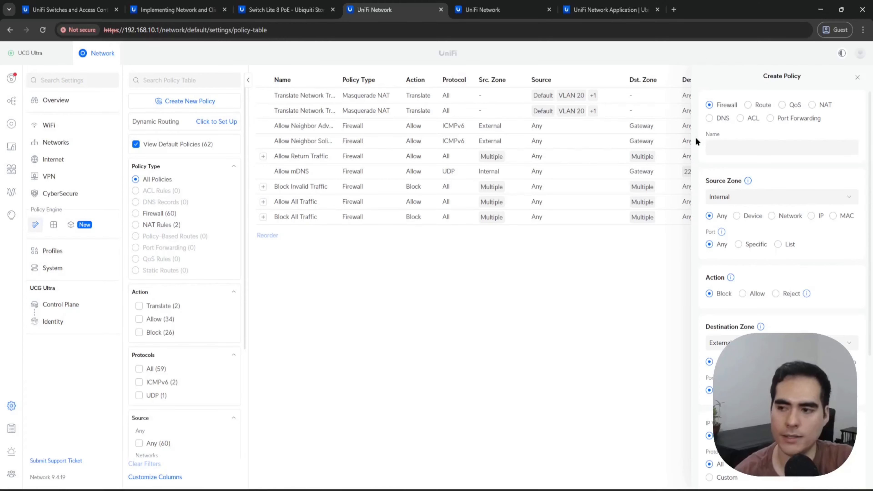
{"action": "left_click", "coordinate": [742, 119]}
{"action": "left_click", "coordinate": [758, 143]}
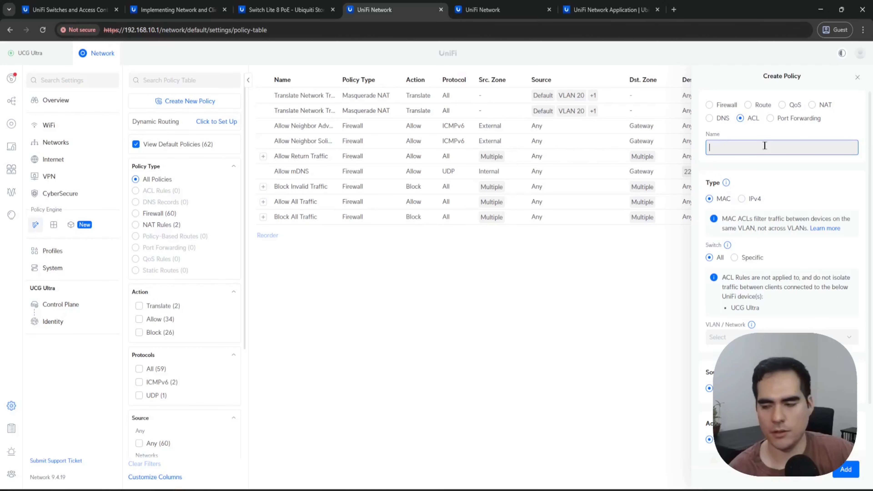
{"action": "type", "text": "BlockVM"}
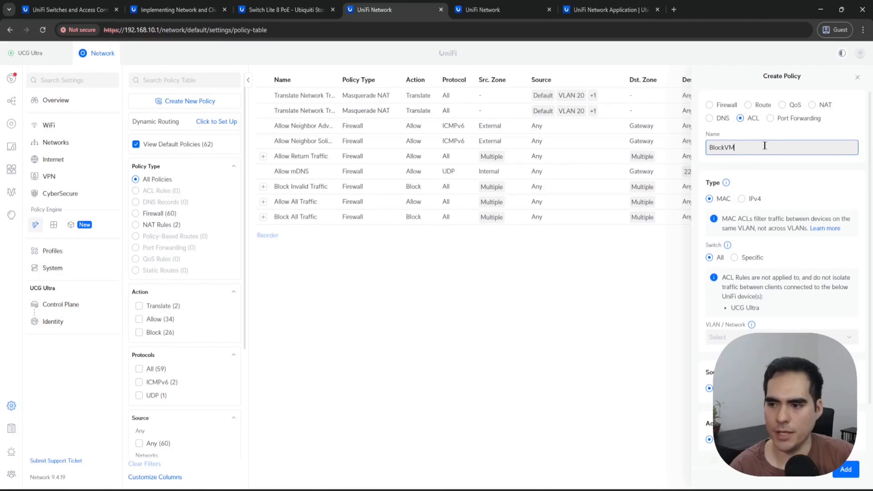
{"action": "type", "text": "VLAN20to"}
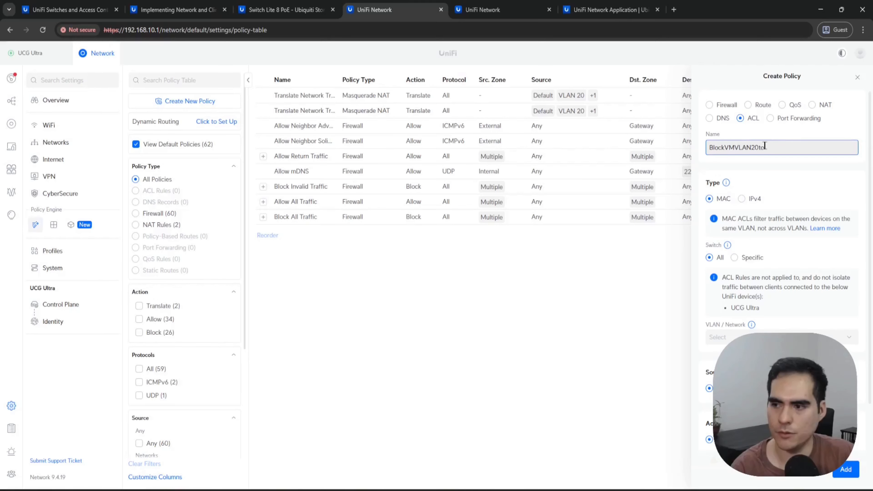
{"action": "type", "text": "LP"}
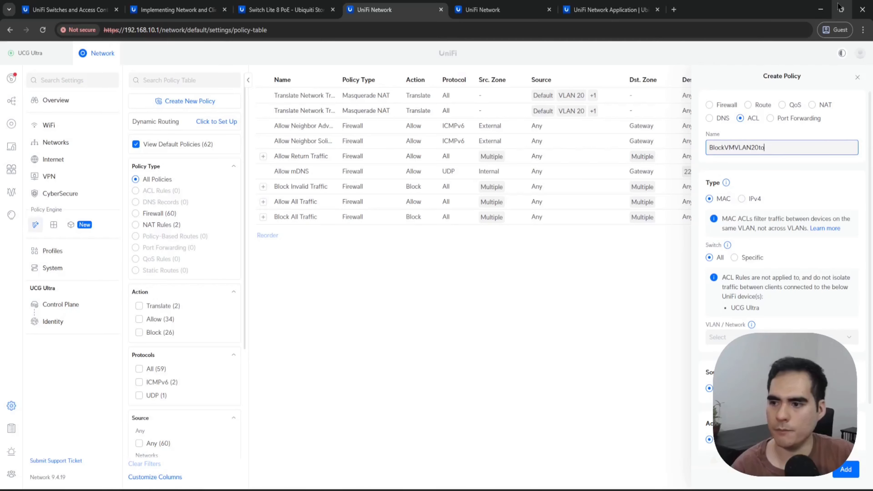
{"action": "type", "text": "VLAN30"}
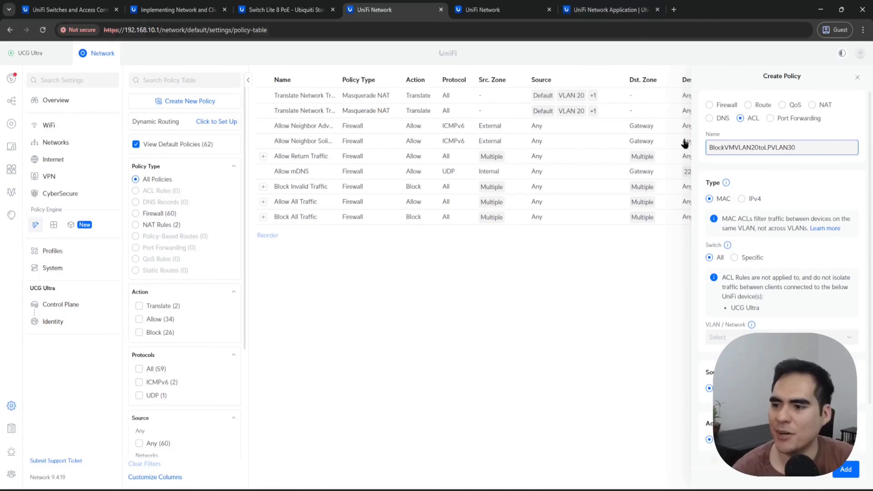
Step: Set the ACL rule's type to IPv4 and read the note about devices the rules do not apply to
{"action": "left_click", "coordinate": [743, 206]}
{"action": "left_click", "coordinate": [742, 198]}
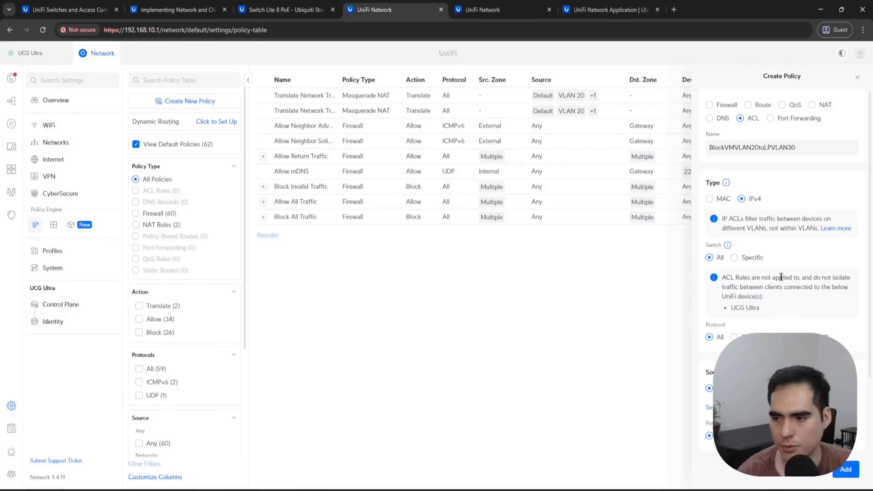
{"action": "left_click_drag", "start_coordinate": [778, 311], "coordinate": [722, 282]}
{"action": "left_click", "coordinate": [799, 296]}
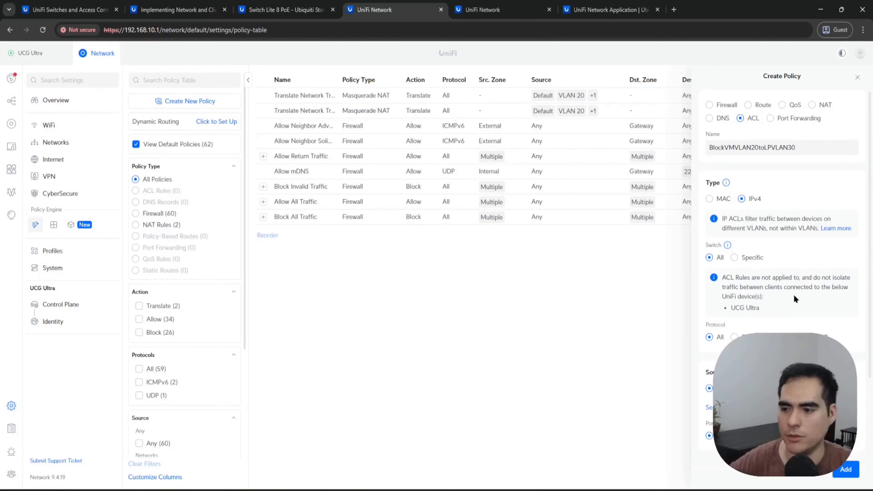
Step: Set the ACL rule's source to IP and add 192.168.20.89, checking the address in the client list
{"action": "scroll", "coordinate": [794, 292], "scroll_direction": "down", "scroll_amount": 3}
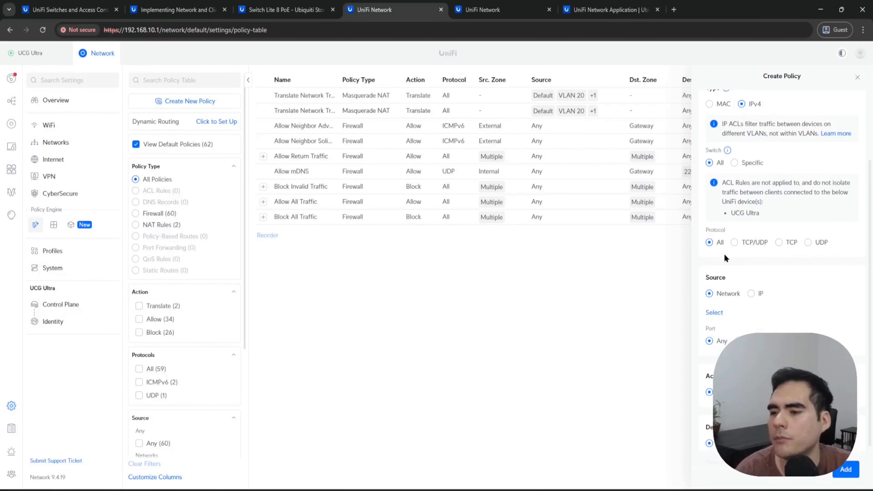
{"action": "left_click", "coordinate": [751, 294]}
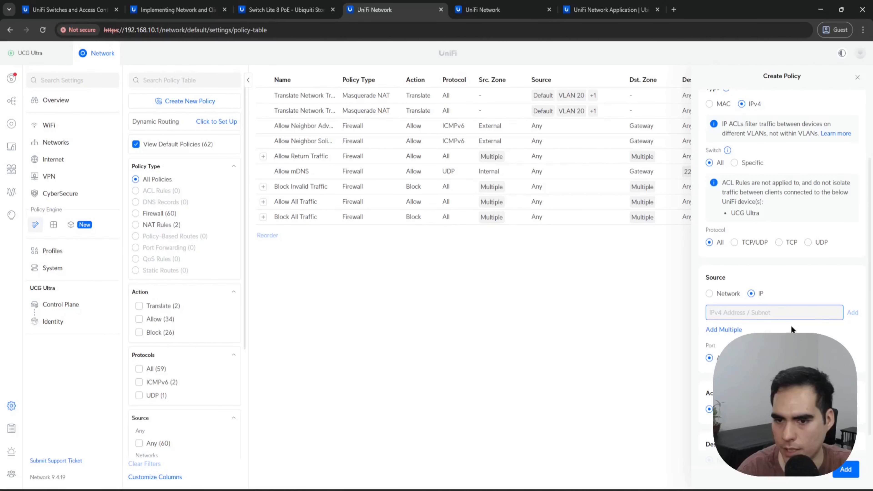
{"action": "key", "text": "ctrl+Tab"}
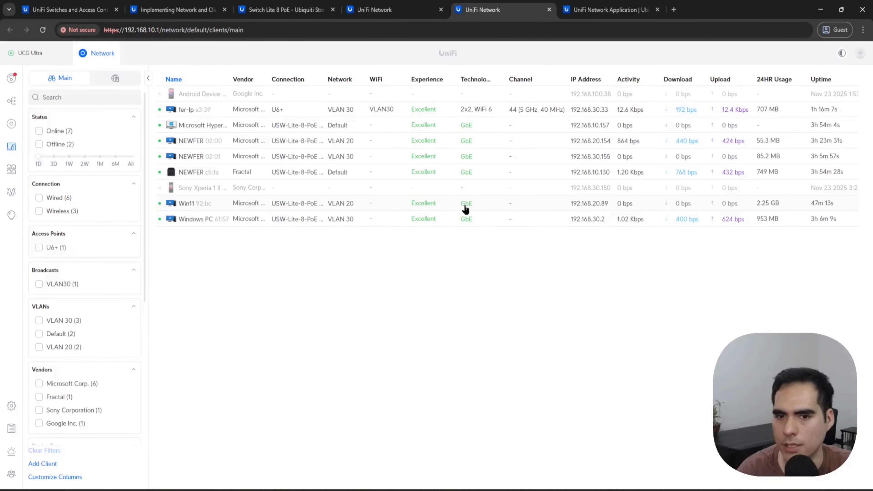
{"action": "key", "text": "ctrl+shift+Tab"}
{"action": "left_click", "coordinate": [742, 308]}
{"action": "type", "text": "192.16"}
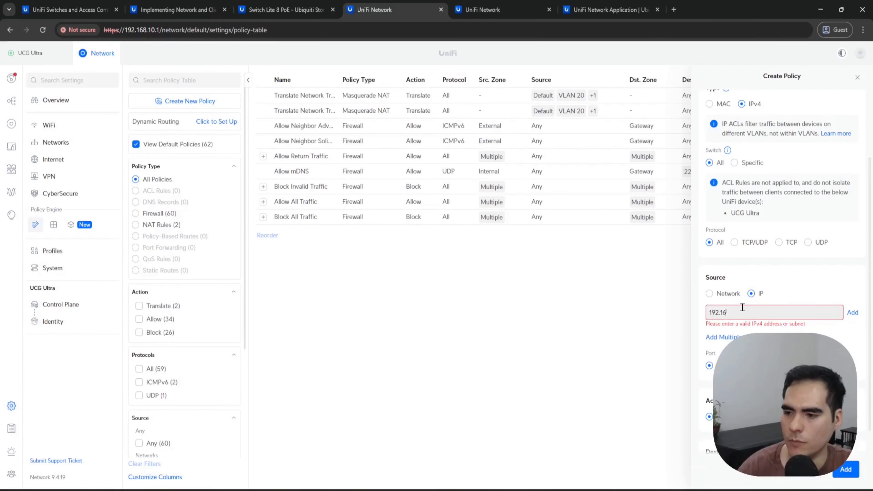
{"action": "type", "text": "8.10.1"}
{"action": "left_click", "coordinate": [853, 313]}
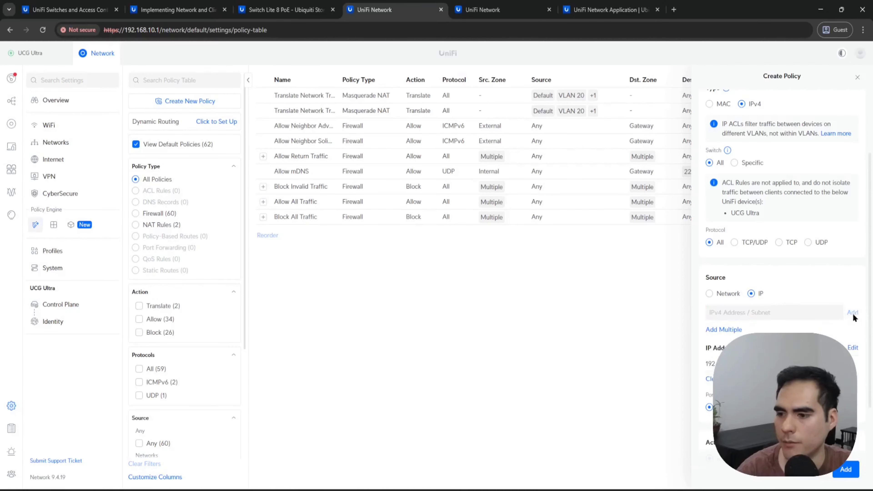
{"action": "scroll", "coordinate": [854, 317], "scroll_direction": "down", "scroll_amount": 3}
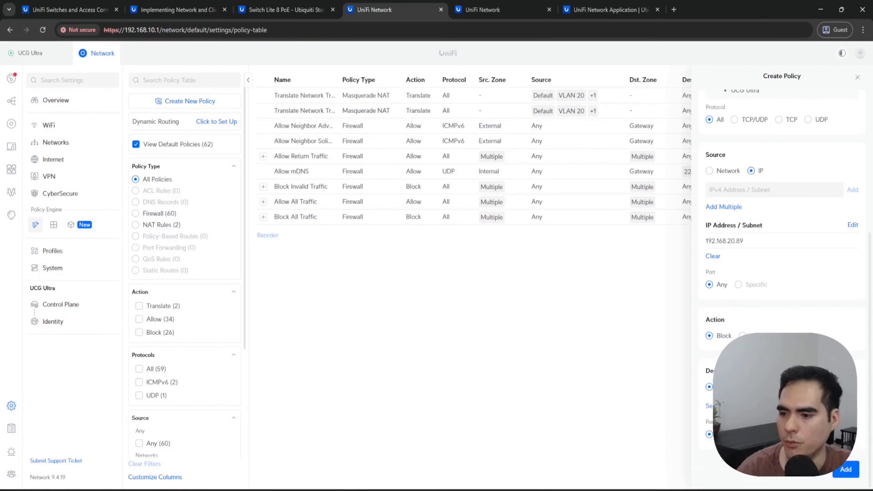
Step: Set the blocking ACL rule's destination to IP address 192.168.30.33 and add the rule
{"action": "left_click", "coordinate": [752, 387]}
{"action": "left_click", "coordinate": [756, 389]}
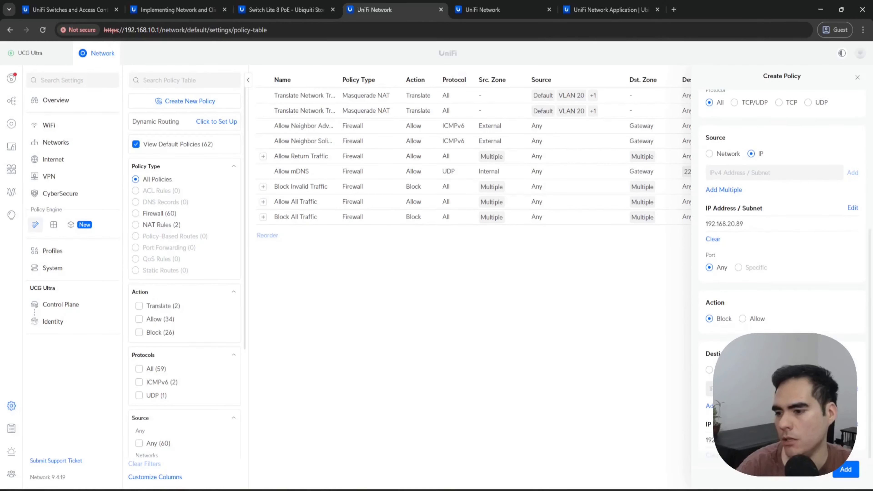
{"action": "key", "text": "Return"}
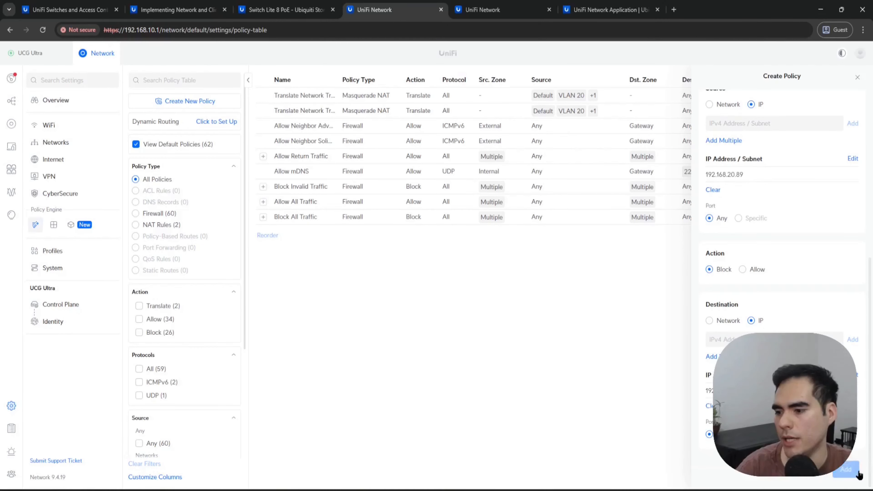
{"action": "left_click", "coordinate": [845, 469]}
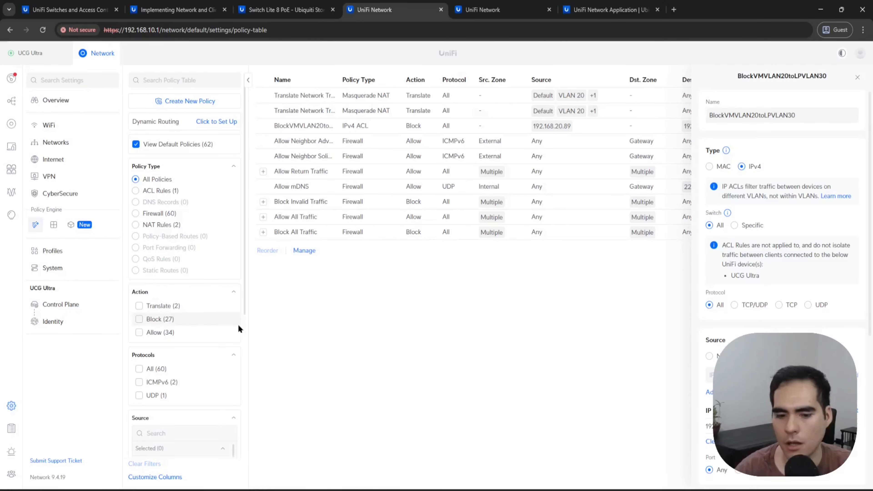
Step: Switch to the Windows 11 x64 virtual machine and start a continuous ping to 192.168.30.33
{"action": "mouse_move", "coordinate": [115, 490]}
{"action": "left_click", "coordinate": [119, 172]}
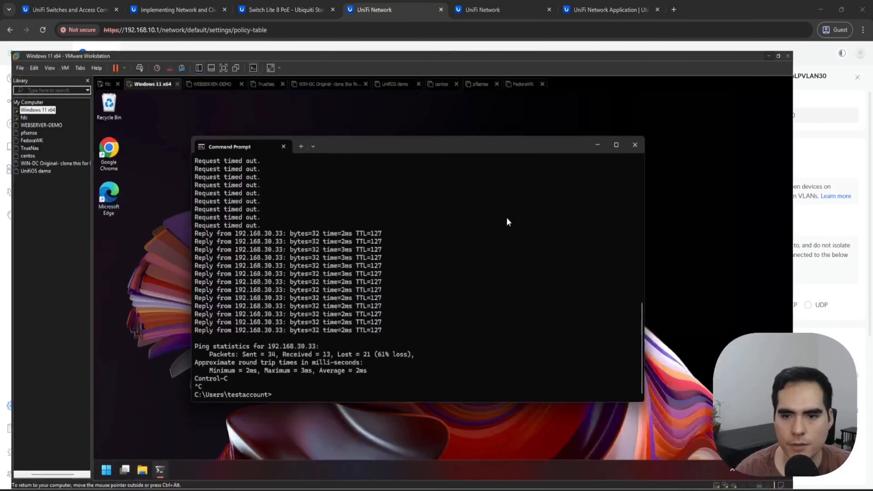
{"action": "key", "text": "Up"}
{"action": "key", "text": "Return"}
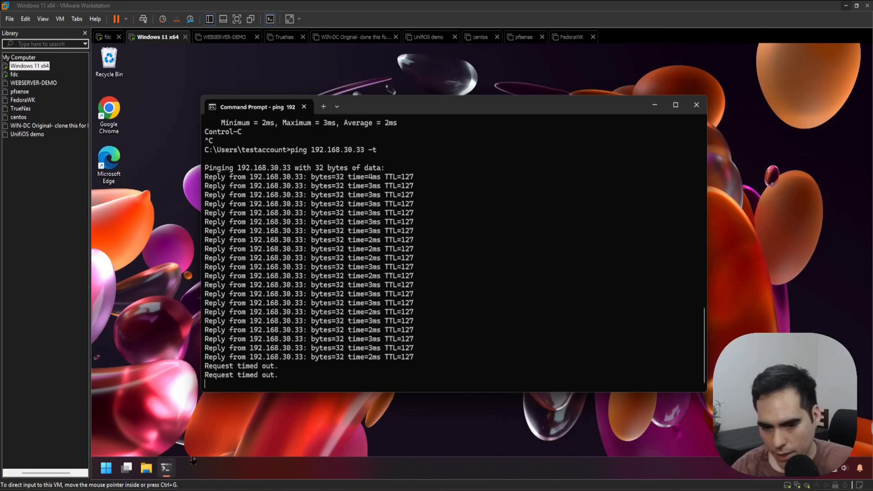
Step: List the switch's access rules with show acl in the PuTTY session, and stop the Windows 11 VM's ping
{"action": "left_click", "coordinate": [182, 489]}
{"action": "key", "text": "Up"}
{"action": "key", "text": "Return"}
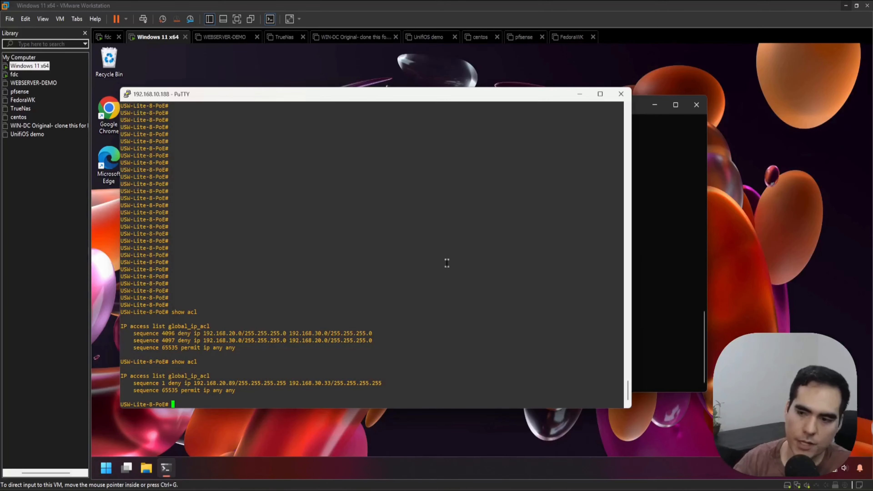
{"action": "left_click", "coordinate": [580, 94]}
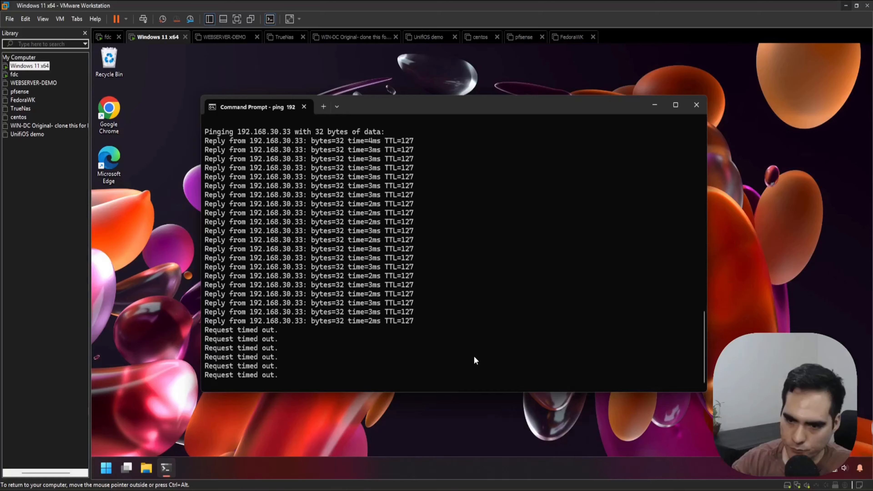
{"action": "key", "text": "ctrl+c"}
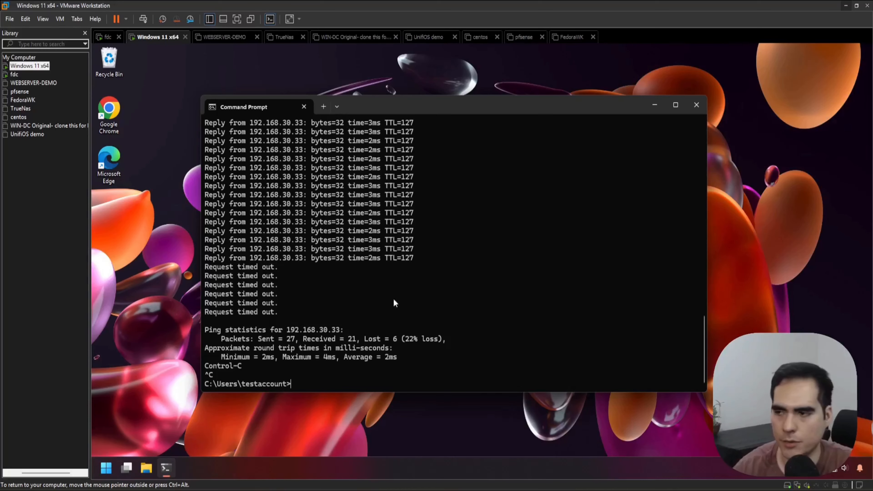
Step: Return to UniFi Network and delete the BlockVMVLAN20toLPVLAN30 ACL rule from the policy table
{"action": "left_click", "coordinate": [845, 7]}
{"action": "left_click", "coordinate": [854, 88]}
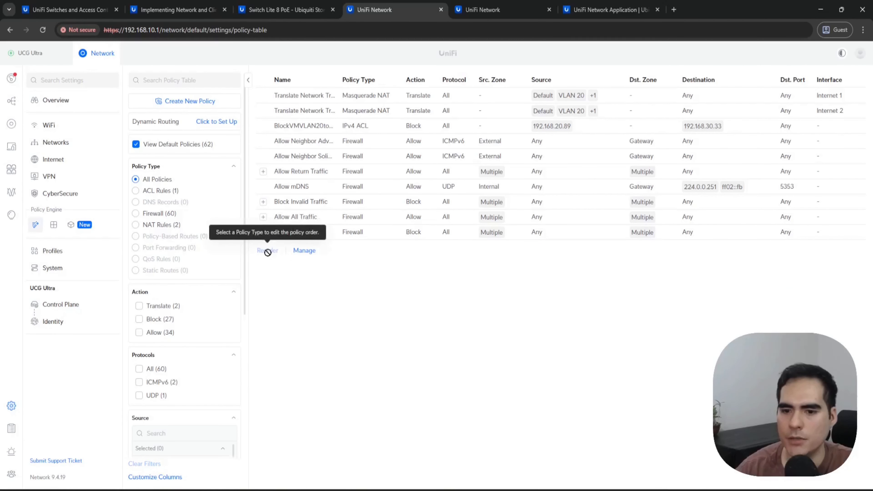
{"action": "left_click", "coordinate": [301, 253]}
{"action": "left_click", "coordinate": [265, 126]}
{"action": "left_click", "coordinate": [293, 250]}
{"action": "left_click", "coordinate": [499, 290]}
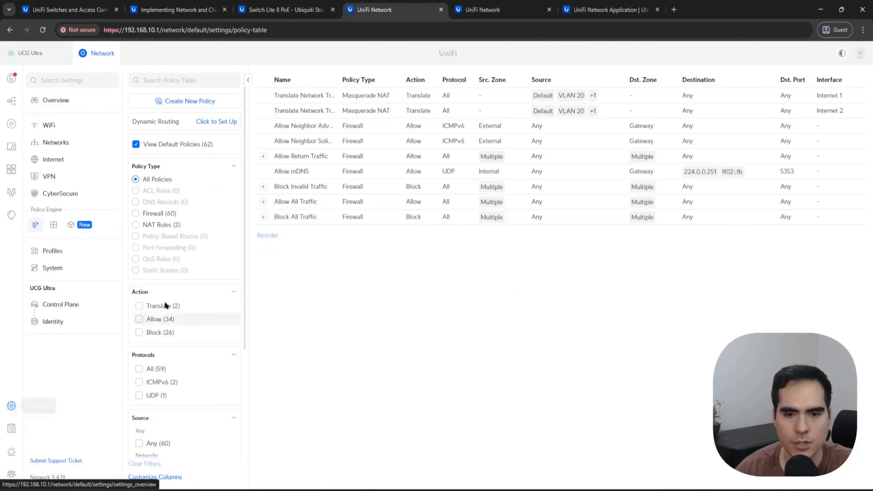
Step: Enable Device Isolation (ACL) for VLAN 30 in the Networks settings and apply the changes
{"action": "left_click", "coordinate": [56, 142]}
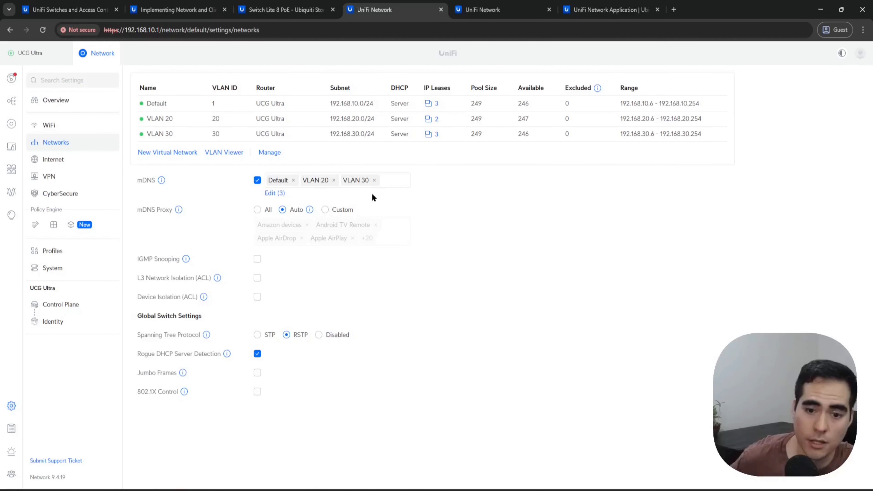
{"action": "left_click", "coordinate": [257, 296]}
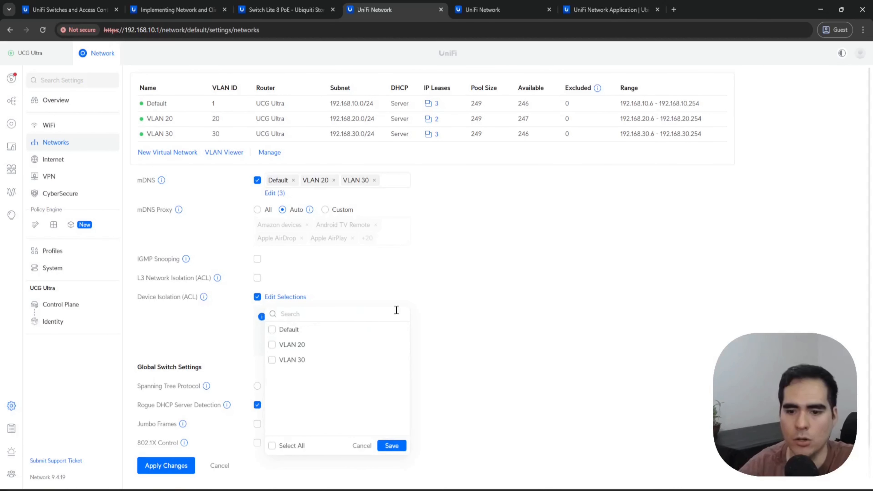
{"action": "left_click", "coordinate": [312, 364]}
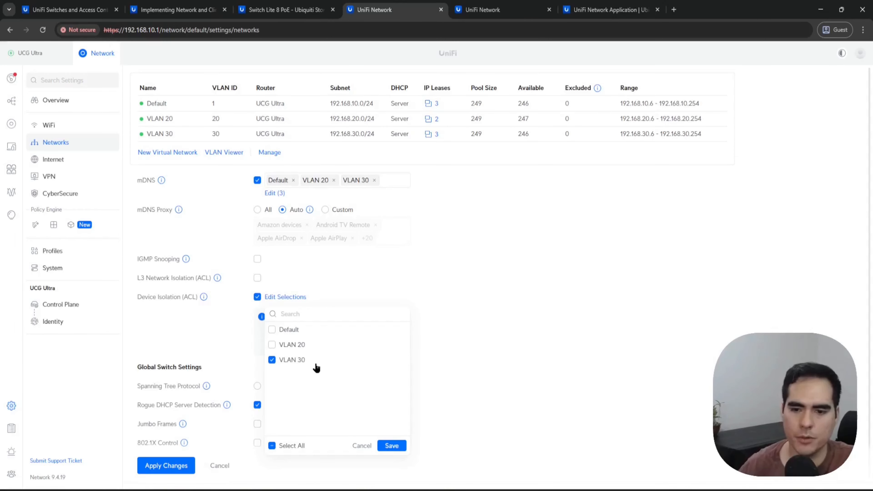
{"action": "left_click", "coordinate": [392, 445]}
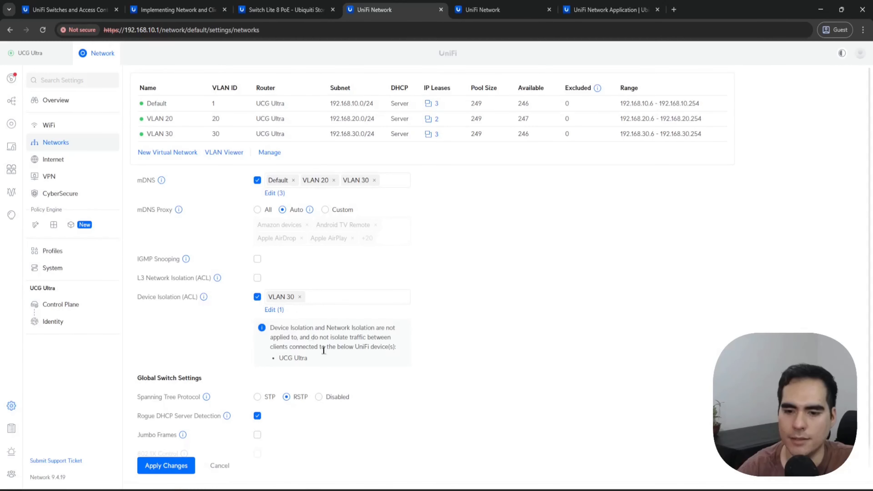
{"action": "left_click", "coordinate": [172, 464]}
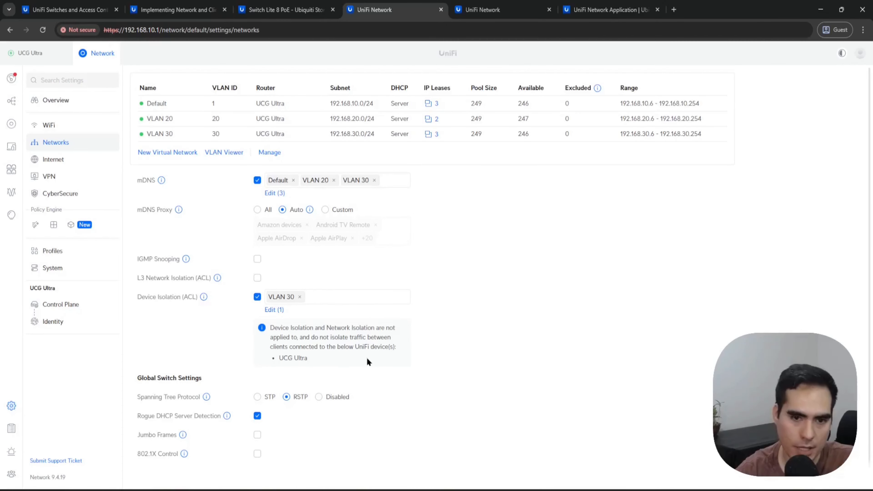
Step: Check the policy table for ACL rules with the default policies hidden and shown
{"action": "left_click", "coordinate": [35, 225]}
{"action": "left_click", "coordinate": [193, 146]}
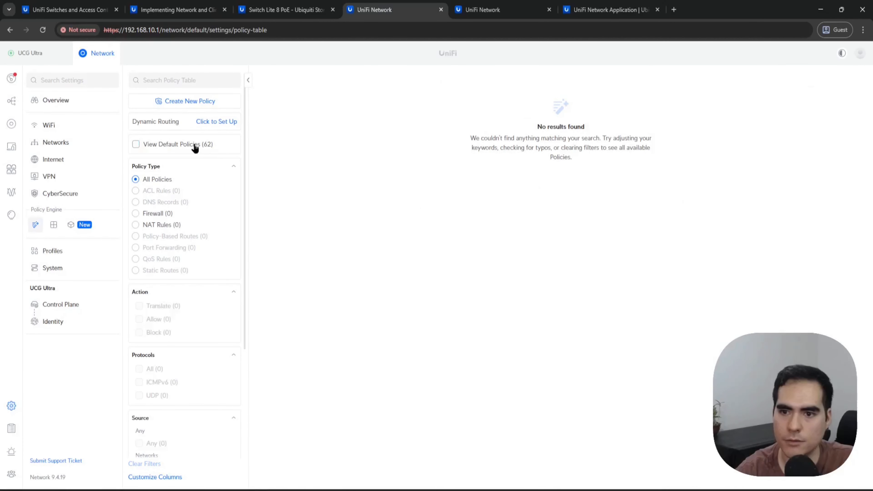
{"action": "left_click", "coordinate": [195, 146]}
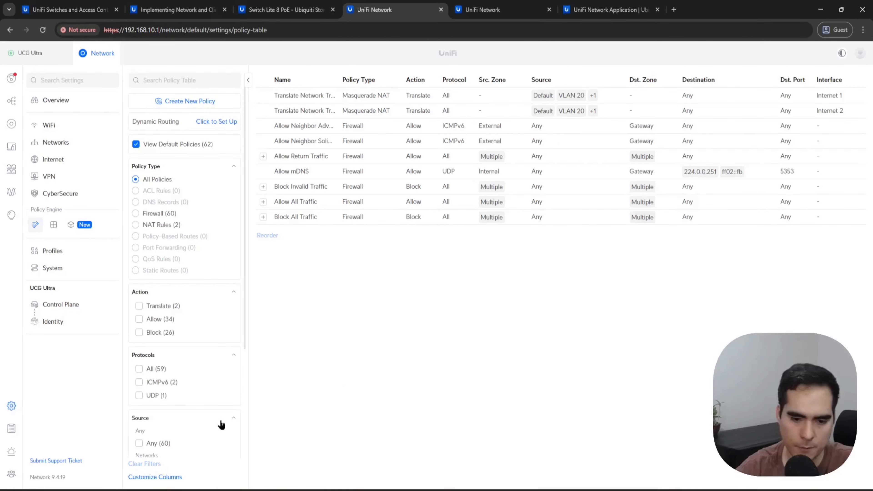
Step: Switch to the fdc virtual machine and enlarge its command prompt window to review the running ping
{"action": "left_click", "coordinate": [115, 490]}
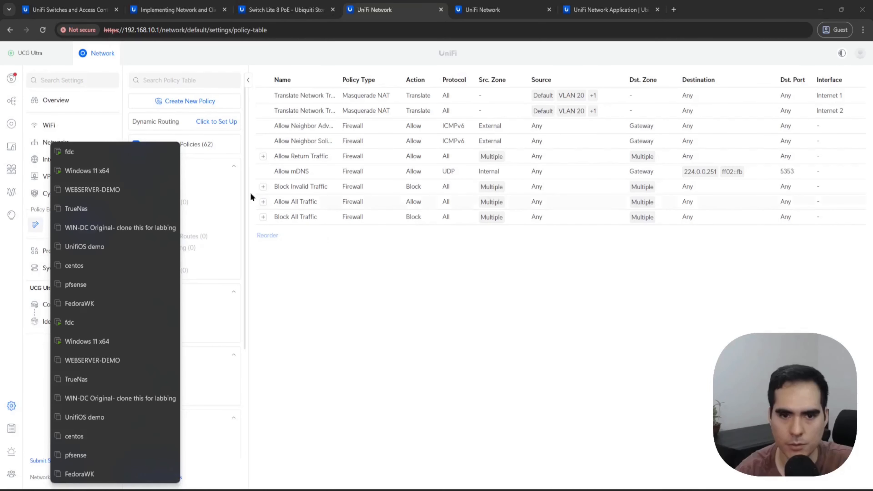
{"action": "left_click", "coordinate": [104, 151]}
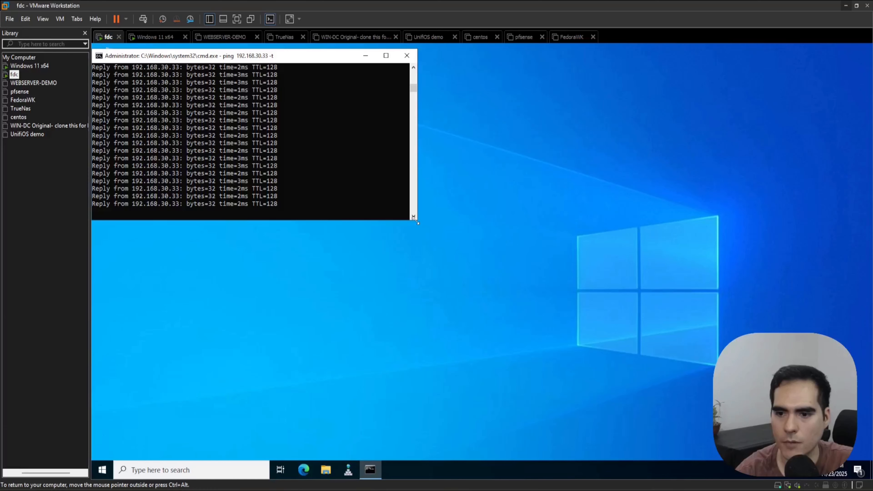
{"action": "left_click_drag", "start_coordinate": [412, 225], "coordinate": [479, 438]}
{"action": "left_click", "coordinate": [384, 325]}
{"action": "scroll", "coordinate": [241, 194], "scroll_direction": "up", "scroll_amount": 10}
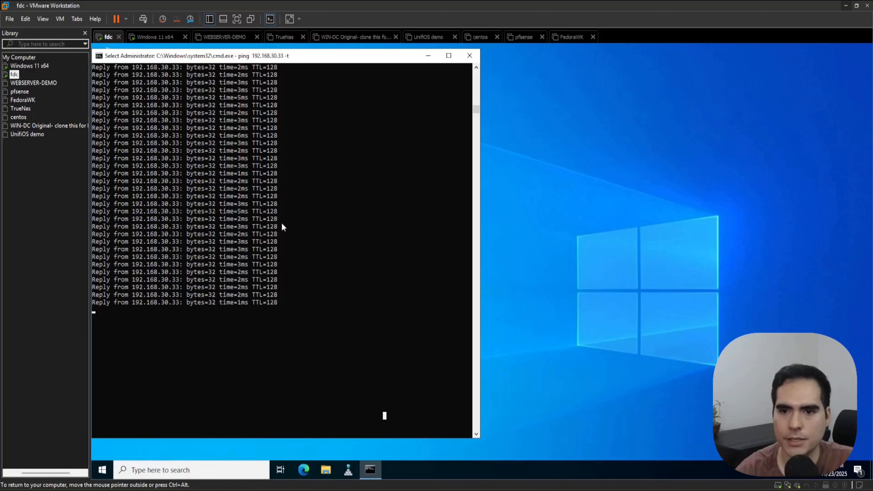
{"action": "scroll", "coordinate": [312, 291], "scroll_direction": "down", "scroll_amount": 17}
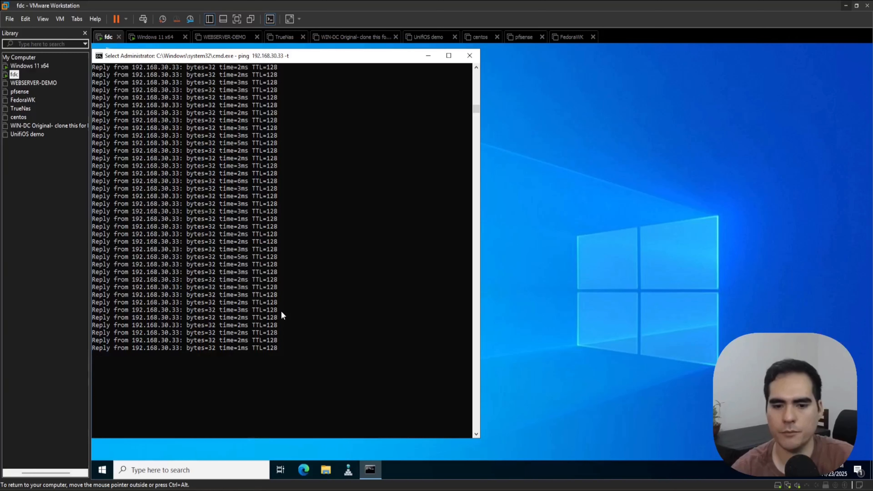
Step: Stop the ping in the fdc VM, run ipconfig /all, and highlight its IPv4 address
{"action": "key", "text": "ctrl+c"}
{"action": "key", "text": "ctrl+c"}
{"action": "key", "text": "ctrl+c"}
{"action": "type", "text": "ipconfig /all"}
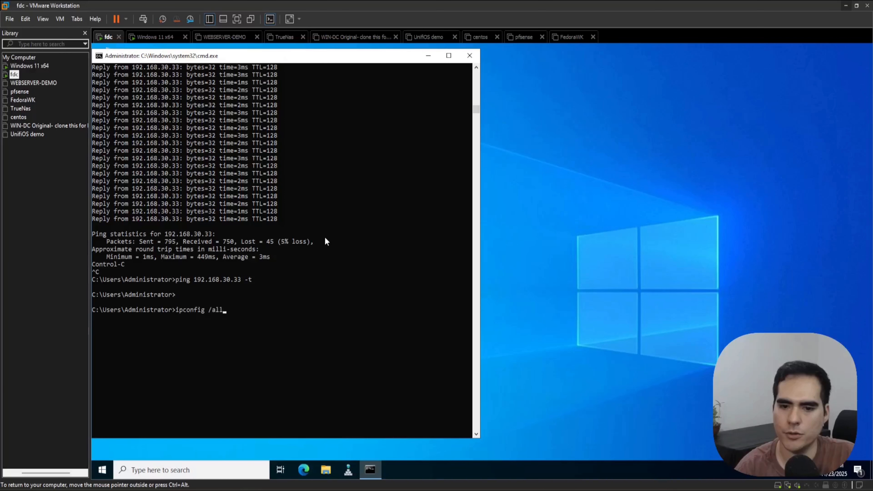
{"action": "key", "text": "Return"}
{"action": "left_click_drag", "start_coordinate": [277, 364], "coordinate": [231, 364]}
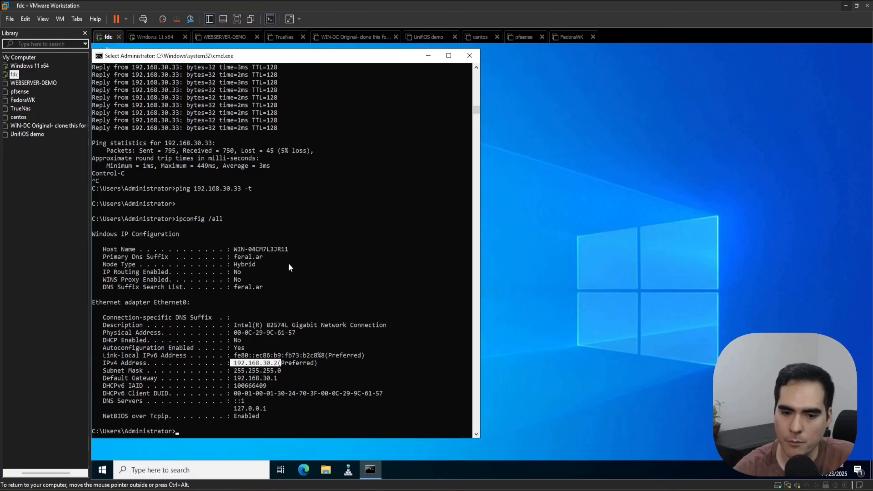
Step: Start a new continuous ping to 192.168.30.33 from the fdc VM
{"action": "scroll", "coordinate": [339, 189], "scroll_direction": "down", "scroll_amount": 4}
{"action": "key", "text": "Return"}
{"action": "key", "text": "Return"}
{"action": "type", "text": "p"}
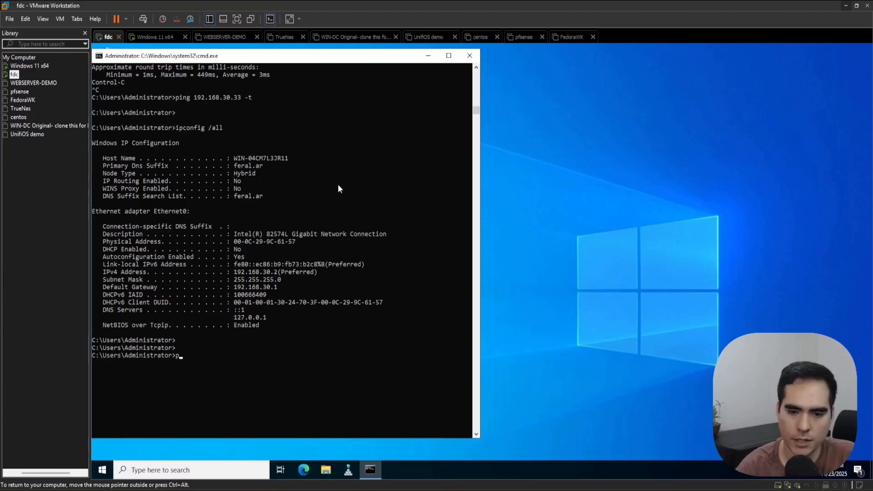
{"action": "type", "text": "ing 192.168.30.33 -t"}
{"action": "key", "text": "Return"}
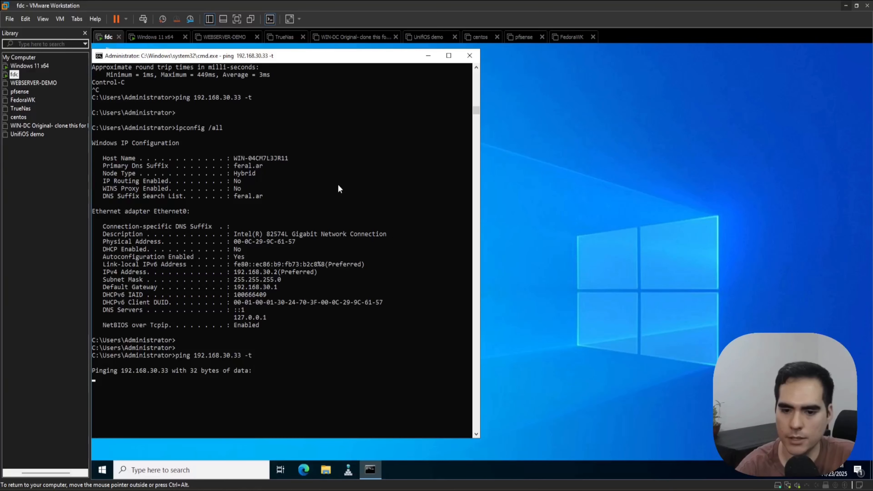
{"action": "scroll", "coordinate": [287, 199], "scroll_direction": "up", "scroll_amount": 1}
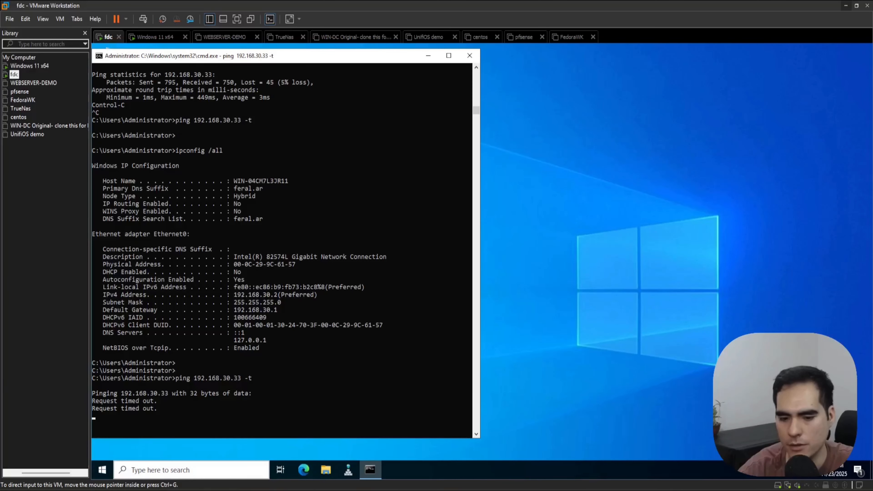
Step: Run show acl in the PuTTY session, highlight the VLAN 30 deny entry, and return to the fdc VM's ping
{"action": "left_click", "coordinate": [358, 461]}
{"action": "key", "text": "Up"}
{"action": "key", "text": "Return"}
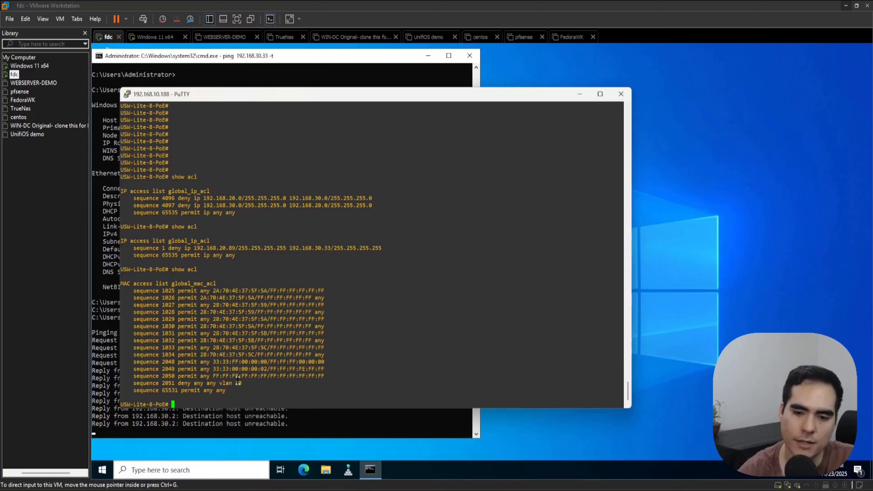
{"action": "mouse_move", "coordinate": [241, 388]}
{"action": "left_mouse_down"}
{"action": "mouse_move", "coordinate": [150, 384]}
{"action": "mouse_move", "coordinate": [244, 377]}
{"action": "mouse_move", "coordinate": [254, 385]}
{"action": "left_mouse_up"}
{"action": "left_click", "coordinate": [154, 382]}
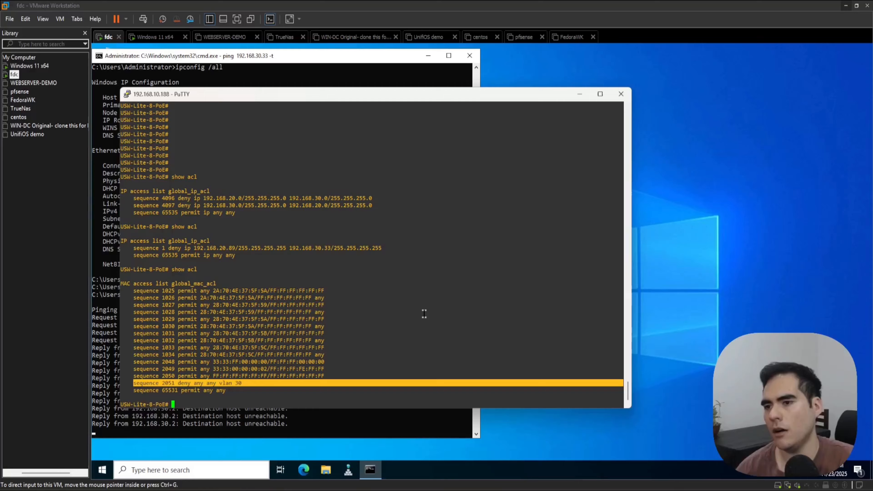
{"action": "left_click", "coordinate": [580, 93]}
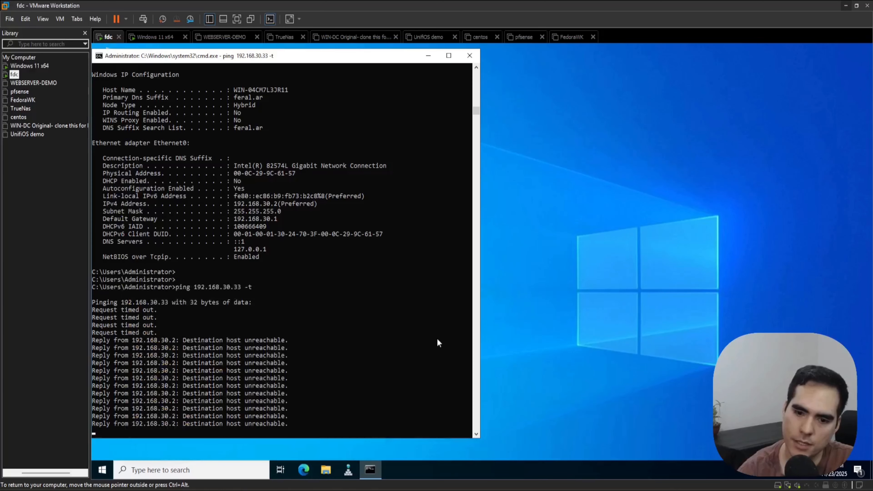
{"action": "left_click", "coordinate": [392, 348]}
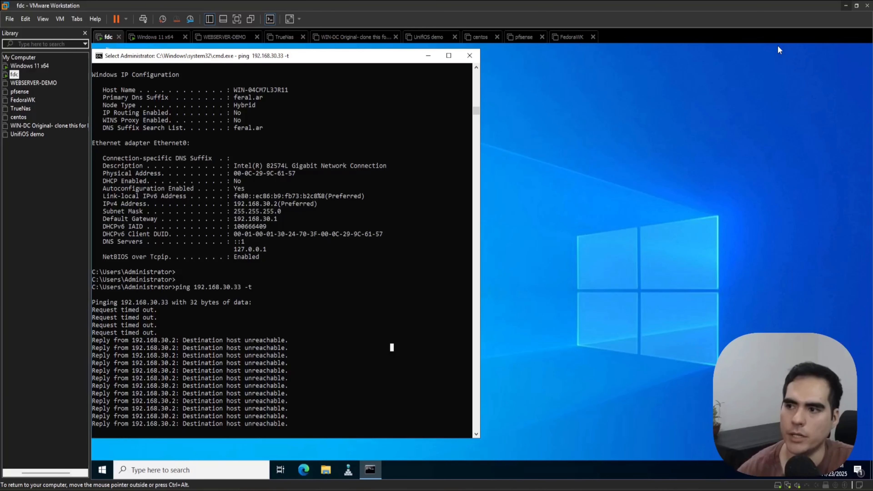
Step: Return to UniFi Network, disable Device Isolation (ACL) in the Networks settings, and apply the changes
{"action": "left_click", "coordinate": [846, 6]}
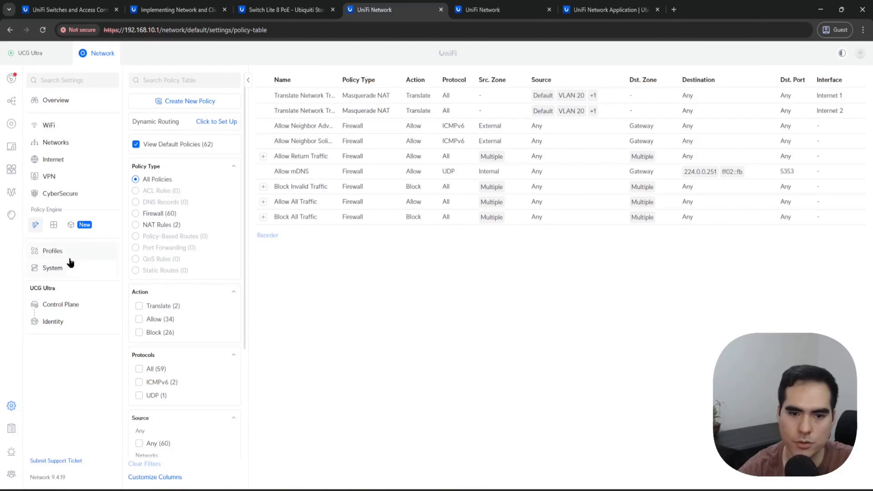
{"action": "left_click", "coordinate": [67, 145]}
{"action": "left_click", "coordinate": [257, 297]}
{"action": "left_click", "coordinate": [167, 466]}
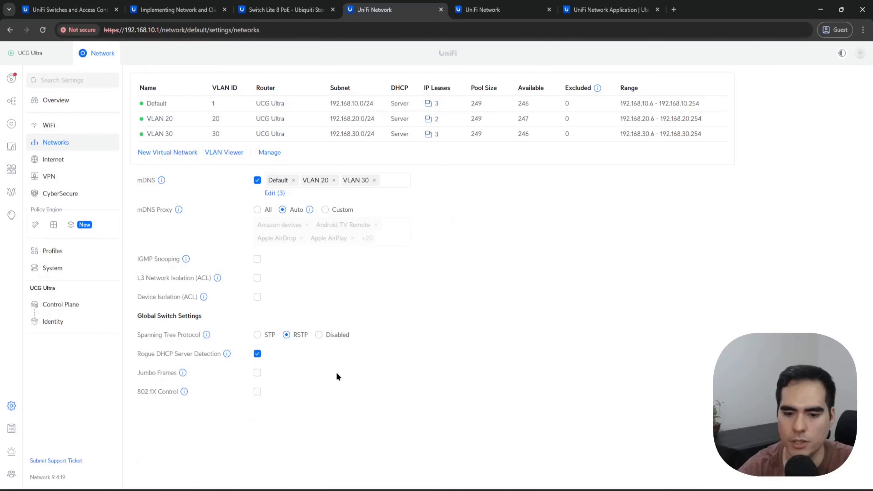
Step: Start a new ACL policy in the Policy Table and name it BlockVMServerToLaptop
{"action": "left_click", "coordinate": [35, 226]}
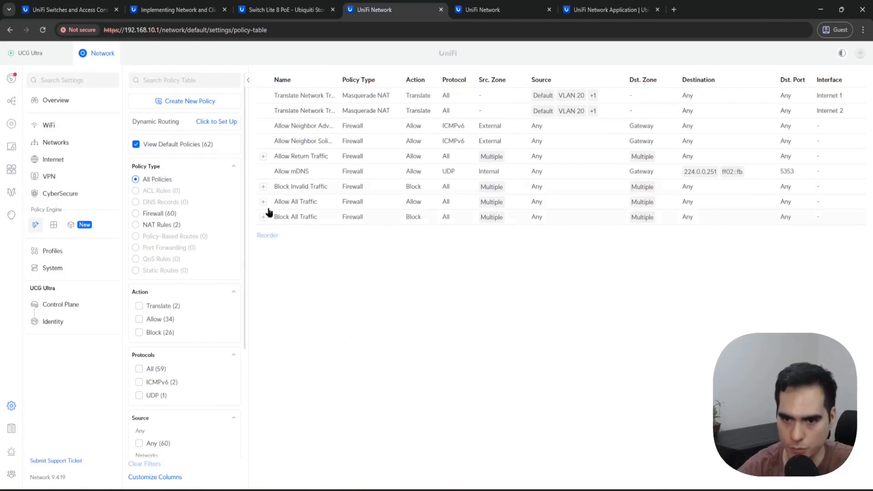
{"action": "left_click", "coordinate": [185, 103]}
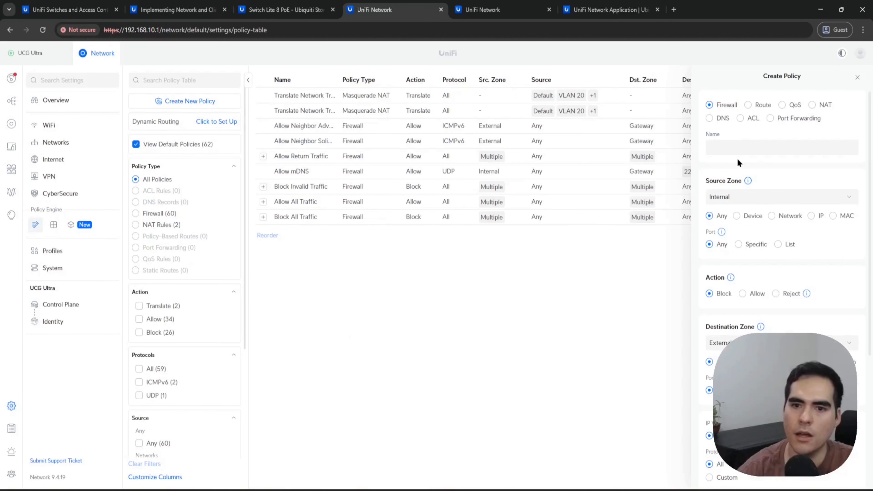
{"action": "left_click", "coordinate": [746, 119]}
{"action": "left_click", "coordinate": [753, 152]}
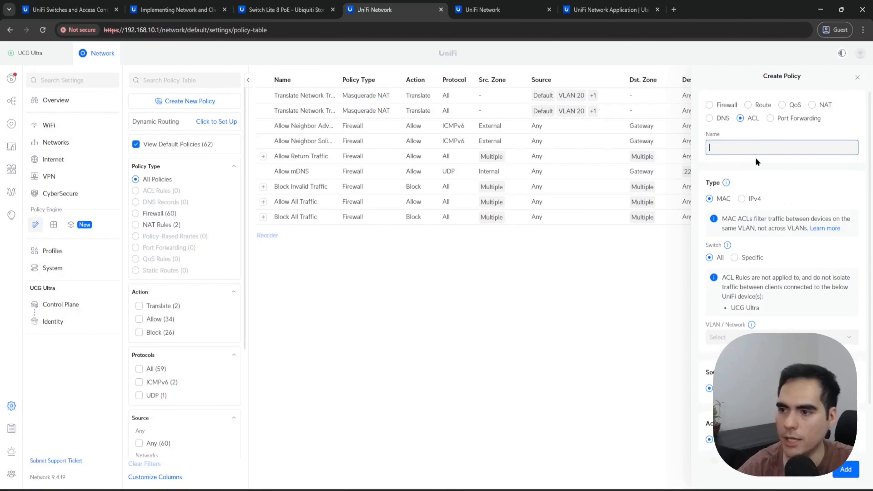
{"action": "type", "text": "Block"}
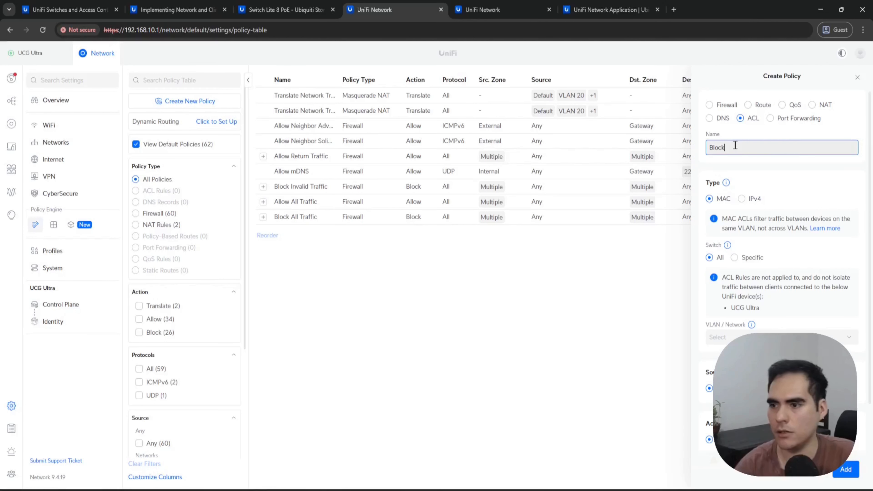
{"action": "type", "text": "VMSERVE"}
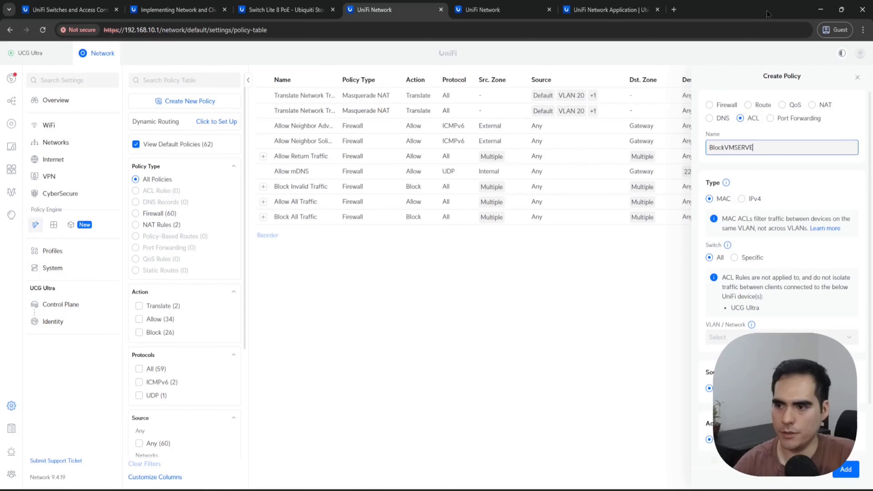
{"action": "key", "text": "BackSpace"}
{"action": "key", "text": "BackSpace"}
{"action": "key", "text": "BackSpace"}
{"action": "key", "text": "BackSpace"}
{"action": "type", "text": "erver"}
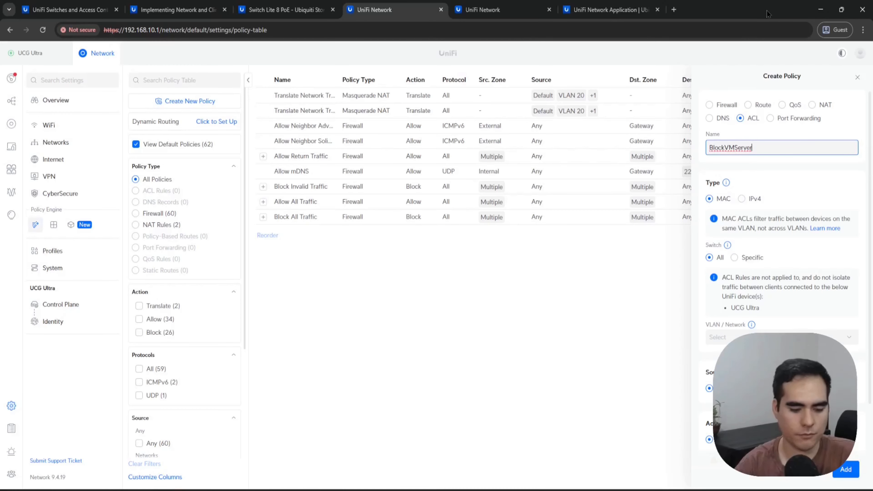
{"action": "type", "text": "ToLaptop"}
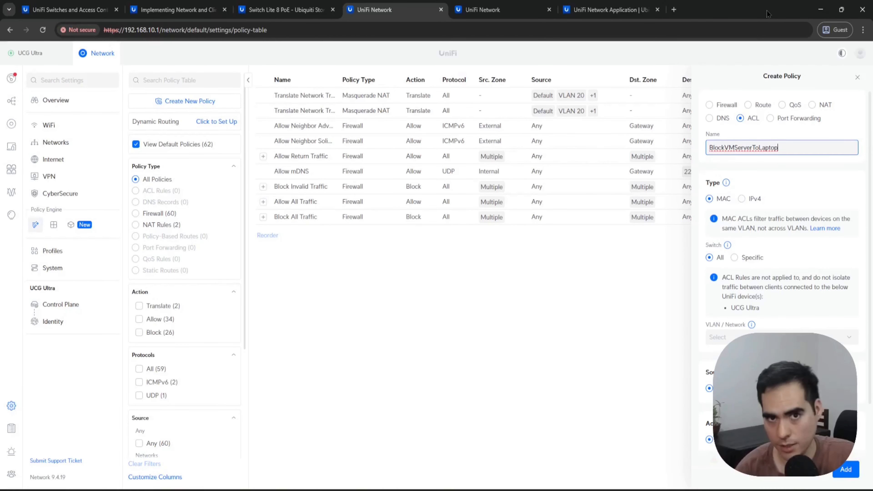
Step: Set the MAC ACL policy's VLAN / Network to VLAN 30 (30)
{"action": "scroll", "coordinate": [782, 141], "scroll_direction": "down", "scroll_amount": 1}
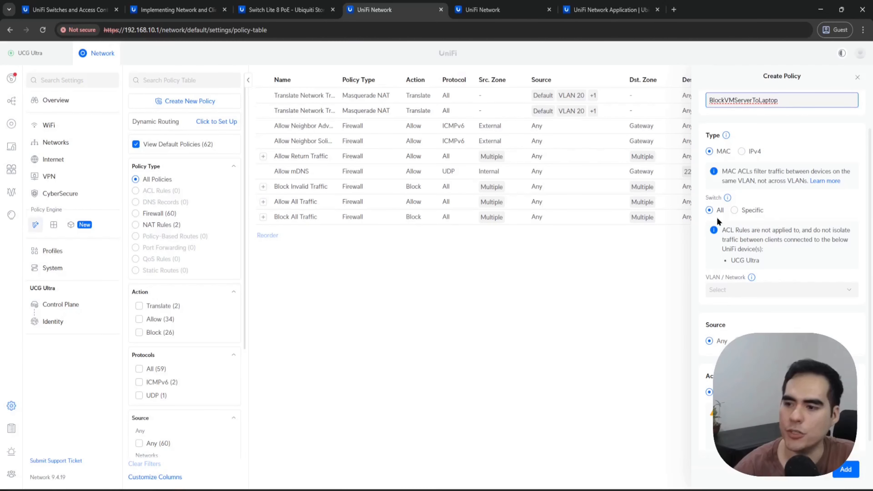
{"action": "scroll", "coordinate": [731, 268], "scroll_direction": "down", "scroll_amount": 1}
{"action": "left_click", "coordinate": [748, 245]}
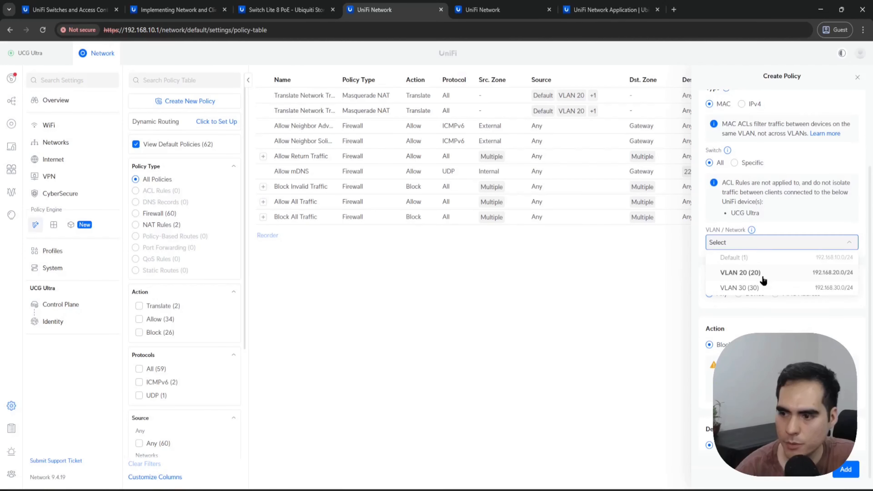
{"action": "left_click", "coordinate": [762, 275]}
{"action": "left_click", "coordinate": [758, 241]}
{"action": "left_click", "coordinate": [757, 285]}
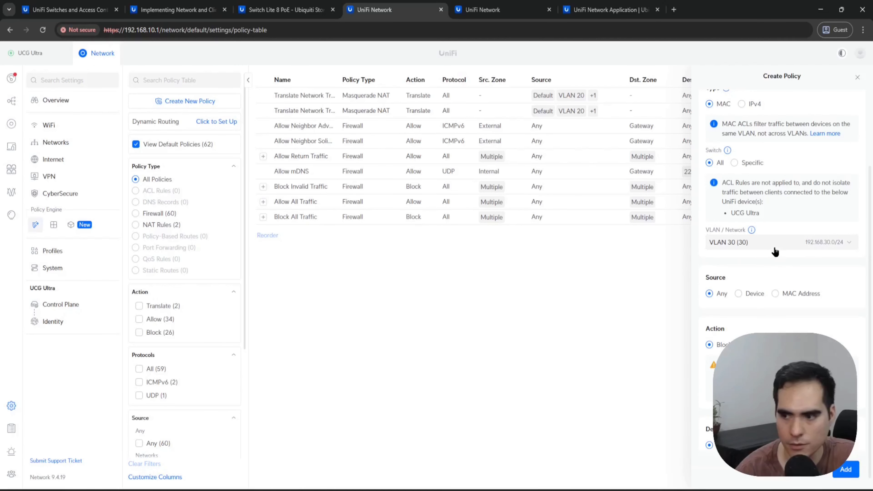
Step: Set the policy's source to a specific device, Windows PC 61:57, and save the selection
{"action": "scroll", "coordinate": [756, 294], "scroll_direction": "down", "scroll_amount": 1}
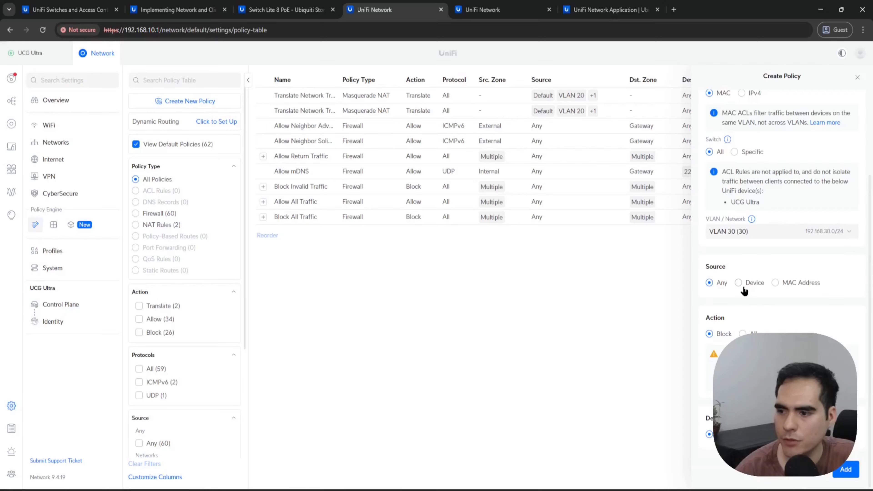
{"action": "left_click", "coordinate": [754, 284]}
{"action": "scroll", "coordinate": [784, 292], "scroll_direction": "up", "scroll_amount": 1}
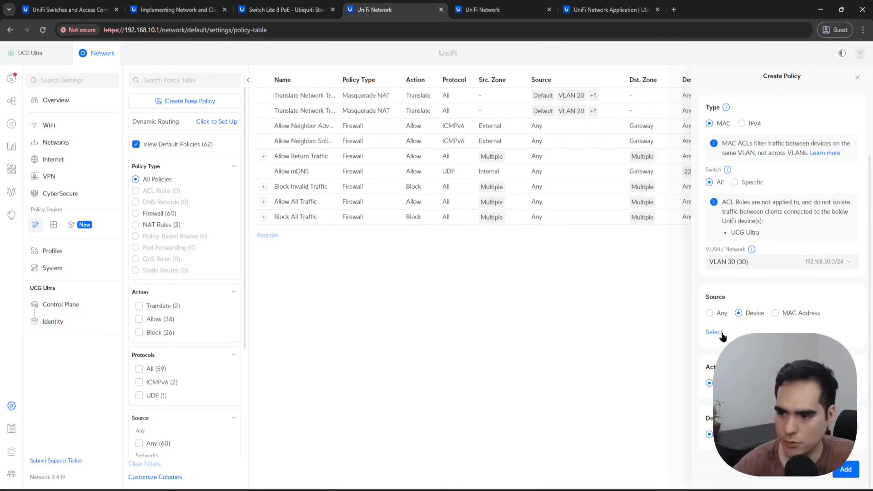
{"action": "left_click", "coordinate": [714, 332]}
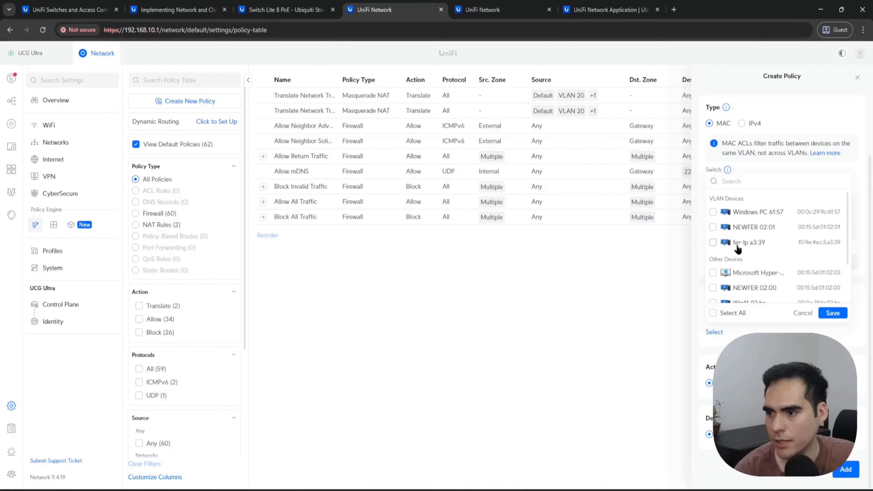
{"action": "left_click", "coordinate": [775, 214]}
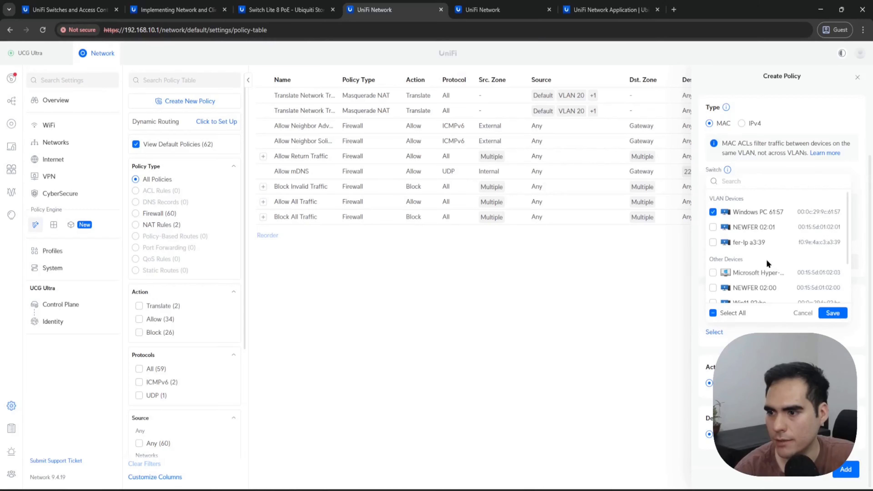
{"action": "left_click", "coordinate": [833, 313]}
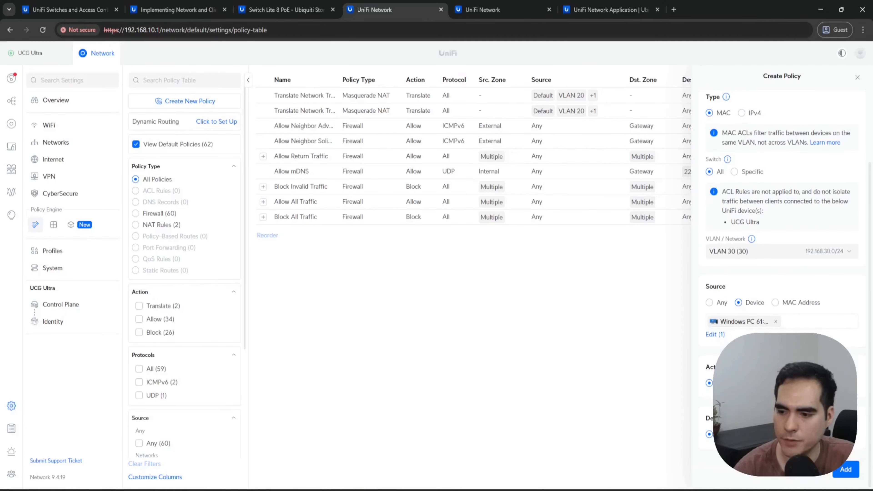
Step: Set the blocking policy's destination to the device fer-lp a3:39 and add the policy
{"action": "scroll", "coordinate": [711, 416], "scroll_direction": "down", "scroll_amount": 1}
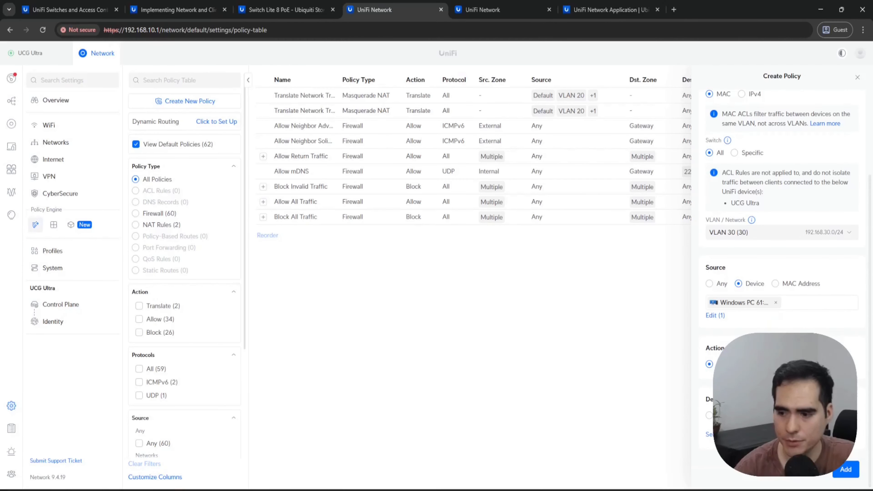
{"action": "left_click", "coordinate": [776, 302]}
{"action": "left_click", "coordinate": [713, 345]}
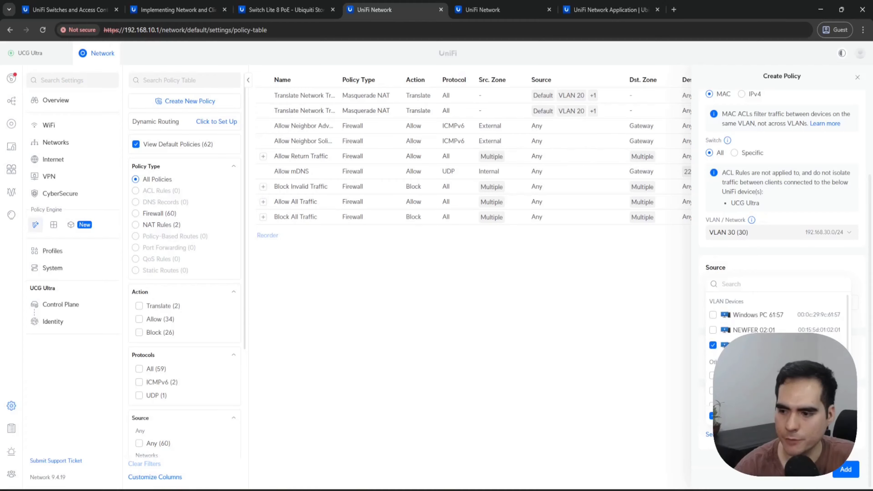
{"action": "left_click", "coordinate": [780, 449]}
{"action": "left_click", "coordinate": [847, 469]}
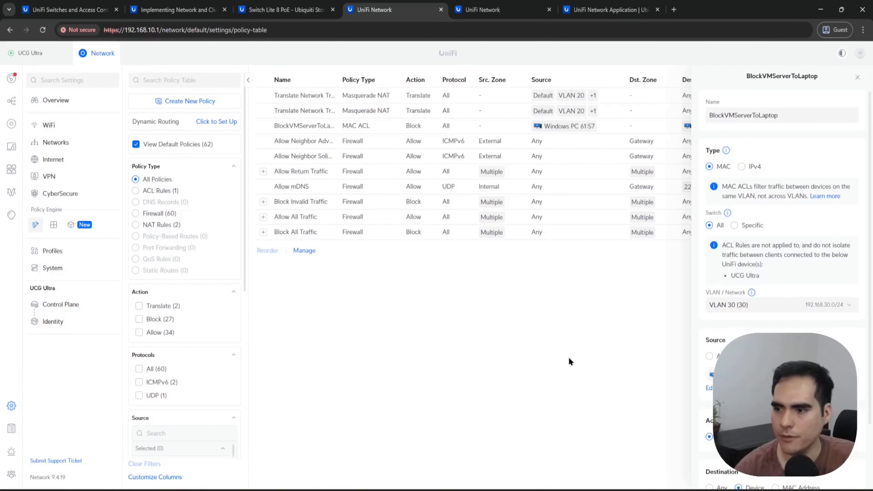
Step: Switch to the fdc VM in VMware Workstation, stop the running ping, and restart the continuous ping to 192.168.30.33
{"action": "left_click", "coordinate": [116, 490]}
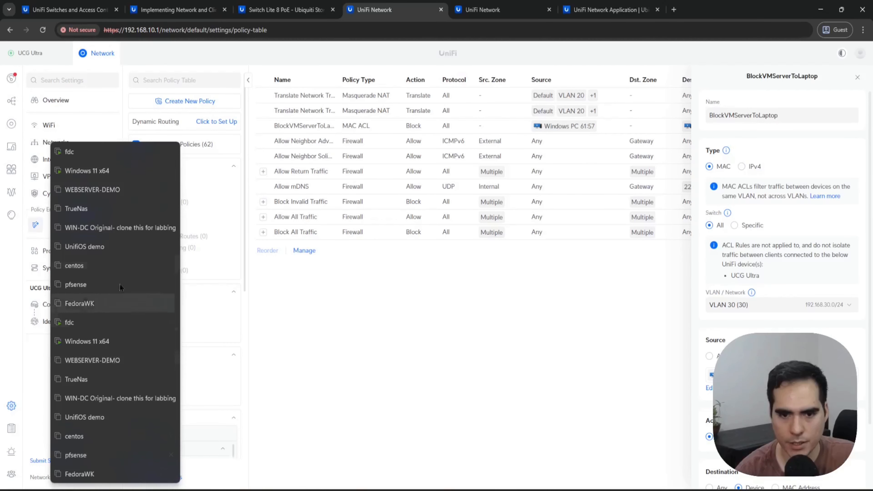
{"action": "left_click", "coordinate": [103, 151]}
{"action": "left_click", "coordinate": [358, 386]}
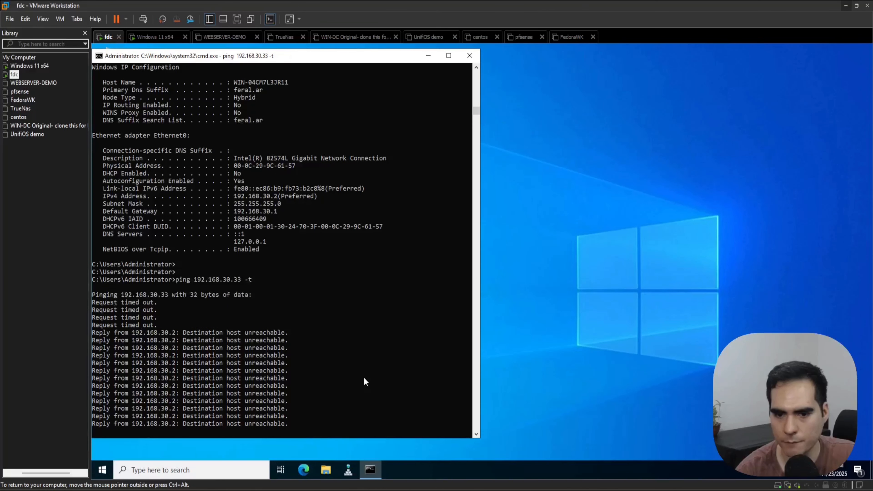
{"action": "key", "text": "ctrl+c"}
{"action": "key", "text": "Return"}
{"action": "key", "text": "Return"}
{"action": "key", "text": "Return"}
{"action": "key", "text": "Return"}
{"action": "key", "text": "Up"}
{"action": "key", "text": "Return"}
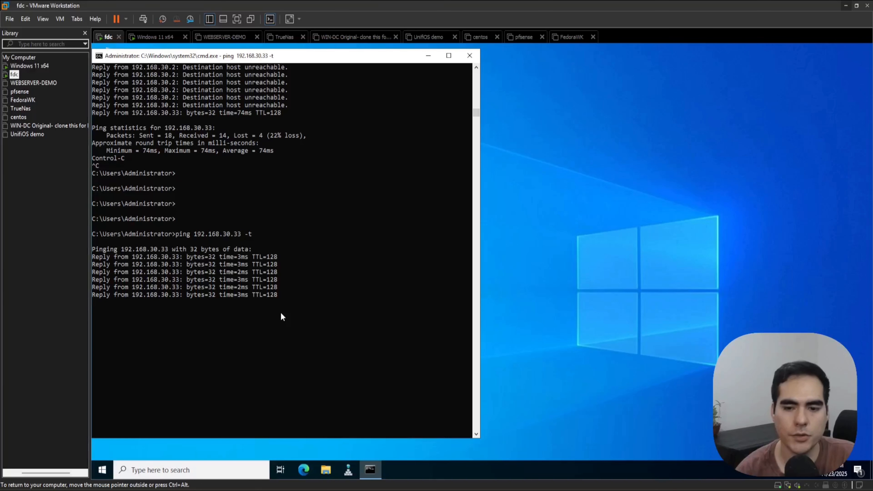
Step: Switch to the PuTTY session, run show acl, and highlight the sequence 1 deny entry in the newest MAC access list
{"action": "key", "text": "ctrl+alt"}
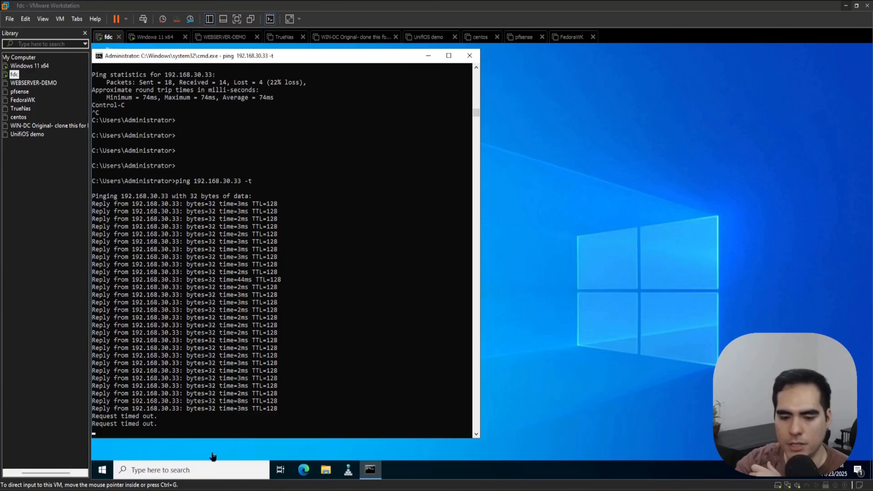
{"action": "left_click", "coordinate": [213, 490]}
{"action": "key", "text": "Return"}
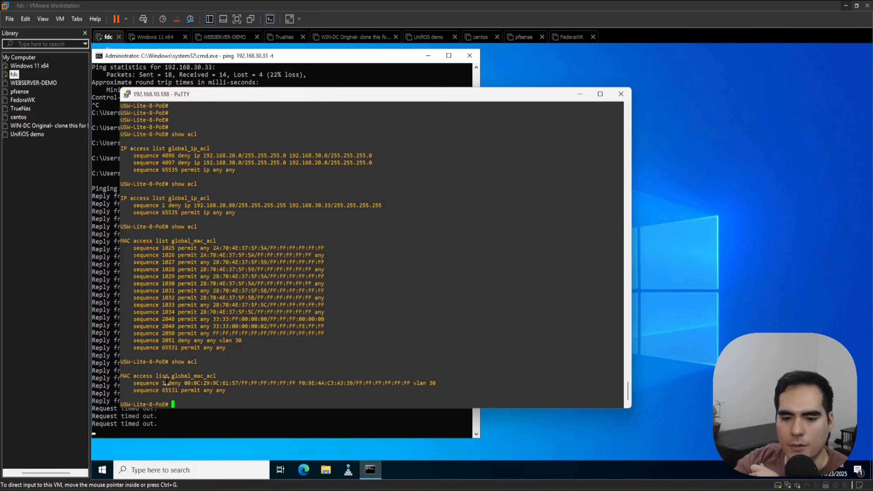
{"action": "left_click_drag", "start_coordinate": [136, 385], "coordinate": [181, 384]}
{"action": "left_click", "coordinate": [221, 385]}
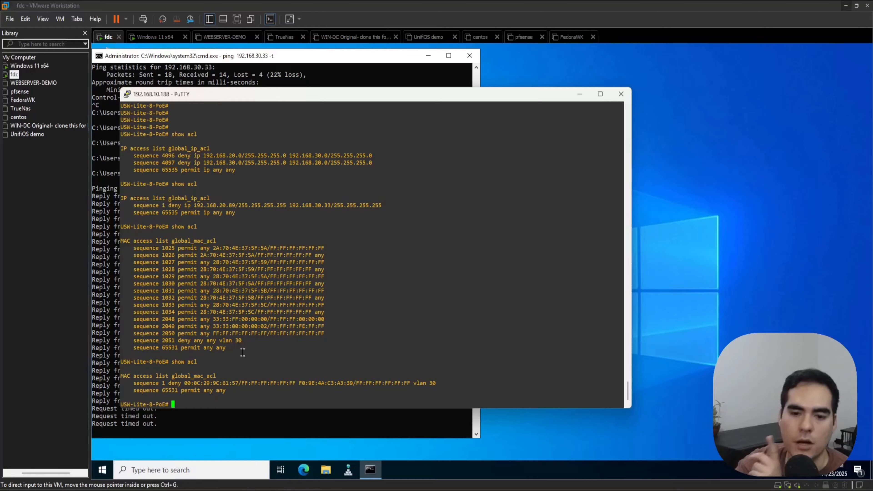
Step: Highlight the earlier MAC access list entries for comparison, and the source and destination MAC addresses in the newest deny entry
{"action": "left_click_drag", "start_coordinate": [137, 242], "coordinate": [344, 327]}
{"action": "left_click", "coordinate": [344, 327]}
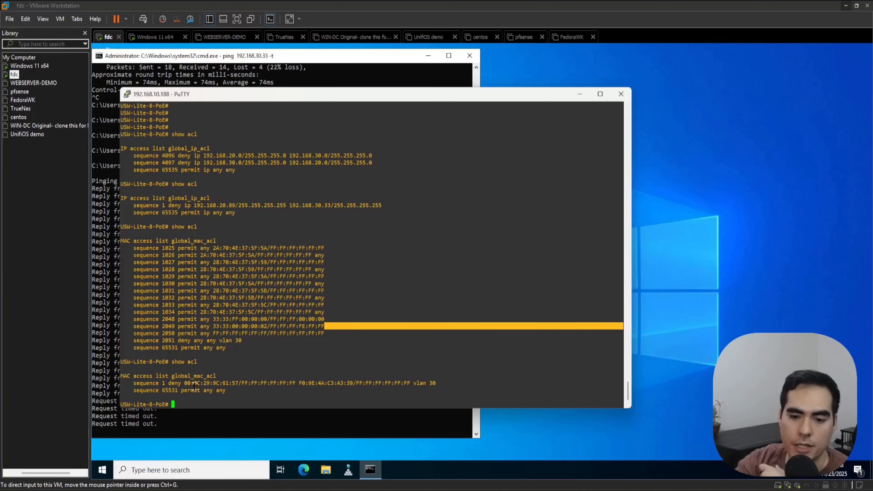
{"action": "left_click_drag", "start_coordinate": [185, 384], "coordinate": [239, 384]}
{"action": "left_click_drag", "start_coordinate": [302, 383], "coordinate": [353, 383]}
{"action": "double_click", "coordinate": [388, 383]}
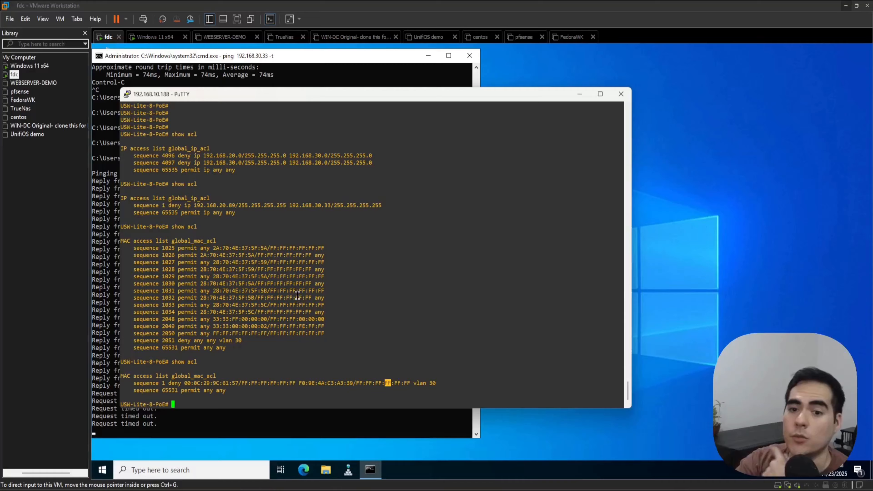
Step: Highlight the sequence 1 IP deny entry in the earlier show acl output, and clear the highlight
{"action": "scroll", "coordinate": [265, 226], "scroll_direction": "up", "scroll_amount": 3}
{"action": "scroll", "coordinate": [266, 226], "scroll_direction": "down", "scroll_amount": 3}
{"action": "left_click_drag", "start_coordinate": [200, 205], "coordinate": [317, 204]}
{"action": "left_click", "coordinate": [355, 262]}
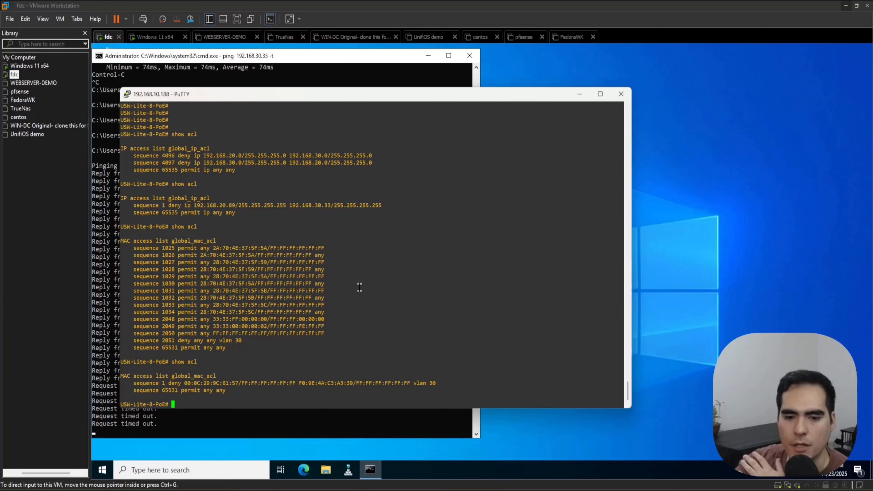